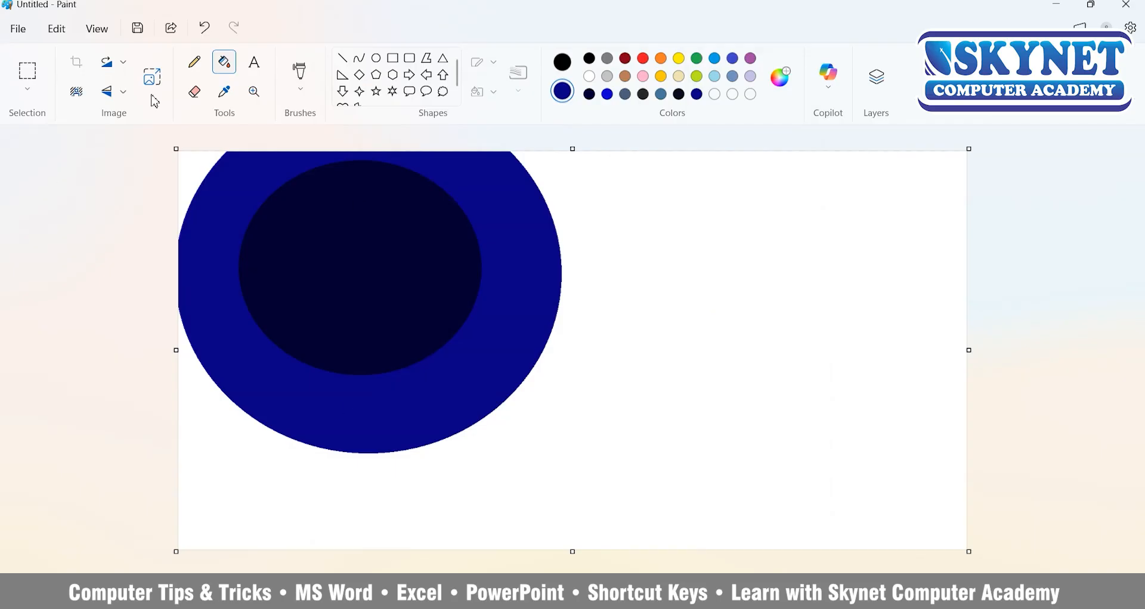
Draw a larger ellipse around the navy circle and fill the ring and the enclosed corner areas with indigo.
{"action": "left_click", "coordinate": [375, 59]}
{"action": "left_click_drag", "start_coordinate": [664, 525], "coordinate": [31, 1]}
{"action": "mouse_move", "coordinate": [543, 405]}
{"action": "left_mouse_down"}
{"action": "mouse_move", "coordinate": [565, 447]}
{"action": "mouse_move", "coordinate": [585, 442]}
{"action": "left_mouse_up"}
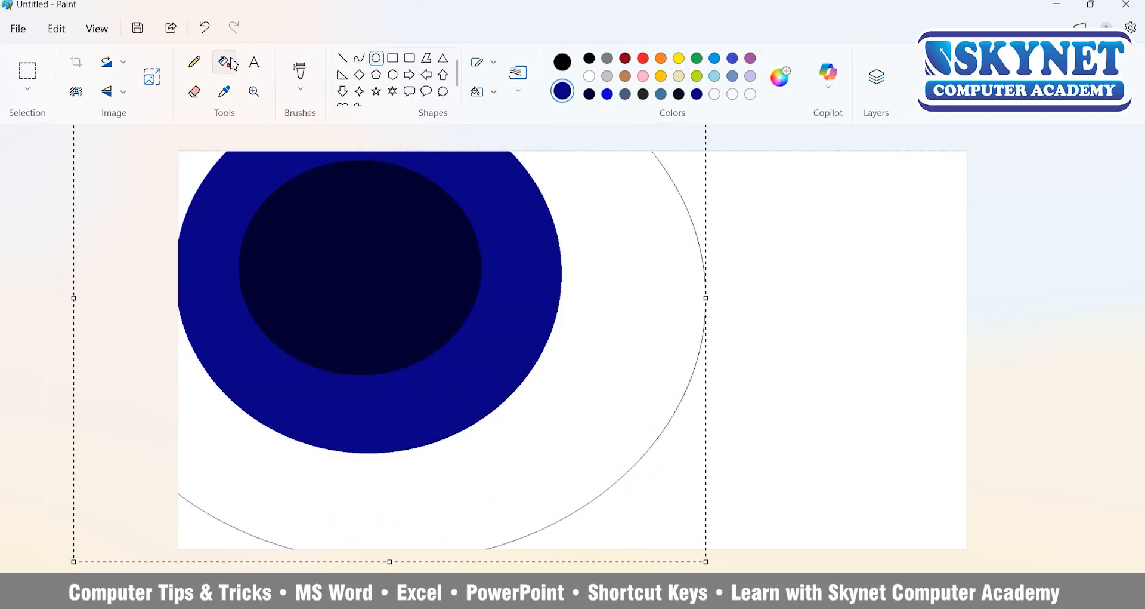
{"action": "left_click", "coordinate": [225, 62]}
{"action": "left_click", "coordinate": [624, 317]}
{"action": "key", "text": "ctrl+z"}
{"action": "left_click", "coordinate": [733, 59]}
{"action": "left_click", "coordinate": [647, 257]}
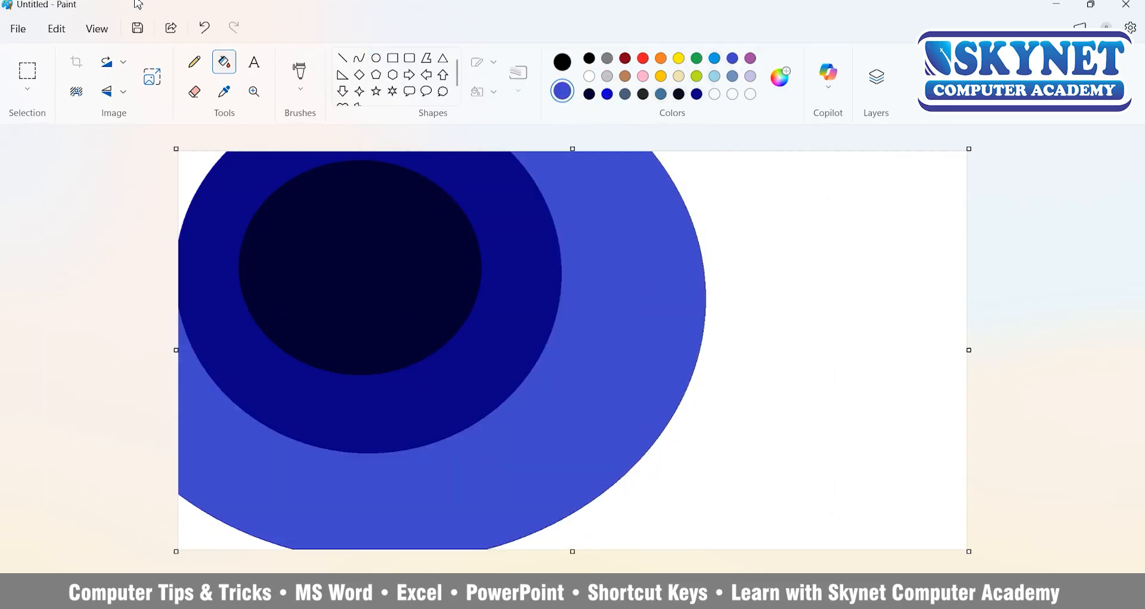
{"action": "left_click", "coordinate": [194, 161]}
Fill the remaining white background areas outside the indigo ellipse with turquoise blue.
{"action": "left_click", "coordinate": [715, 59]}
{"action": "left_click", "coordinate": [792, 227]}
{"action": "left_click", "coordinate": [202, 534]}
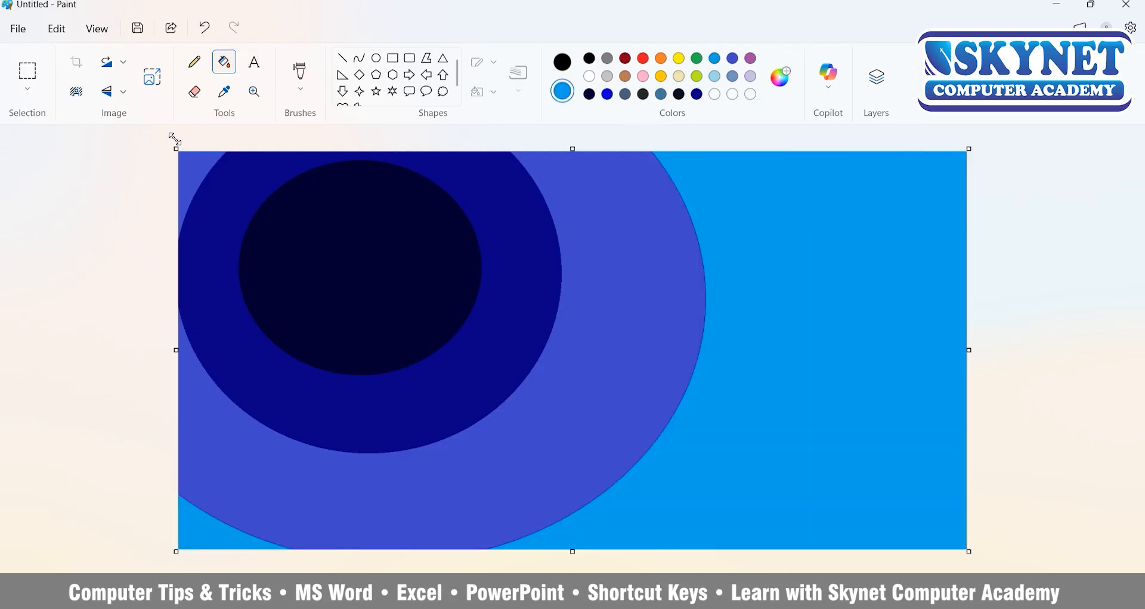
Brush turquoise over the outer edge of the indigo ellipse with a textured brush at 100% opacity to soften it.
{"action": "left_click", "coordinate": [300, 88]}
{"action": "left_click", "coordinate": [379, 349]}
{"action": "left_click_drag", "start_coordinate": [666, 173], "coordinate": [651, 145]}
{"action": "left_click_drag", "start_coordinate": [60, 336], "coordinate": [60, 252]}
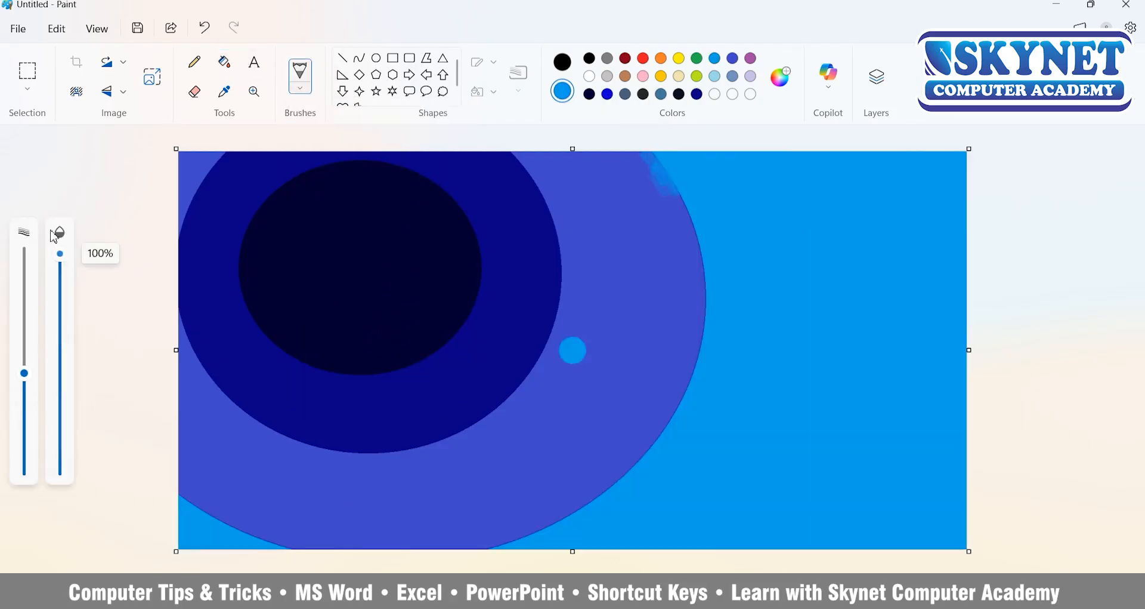
{"action": "mouse_move", "coordinate": [660, 175]}
{"action": "left_mouse_down"}
{"action": "mouse_move", "coordinate": [686, 241]}
{"action": "mouse_move", "coordinate": [695, 343]}
{"action": "mouse_move", "coordinate": [620, 481]}
{"action": "mouse_move", "coordinate": [442, 534]}
{"action": "mouse_move", "coordinate": [185, 489]}
{"action": "mouse_move", "coordinate": [563, 495]}
{"action": "mouse_move", "coordinate": [657, 191]}
{"action": "left_mouse_up"}
{"action": "left_click", "coordinate": [602, 224]}
Paint a medium blue band between the indigo ellipse and the turquoise background to smooth the transition.
{"action": "left_click", "coordinate": [781, 76]}
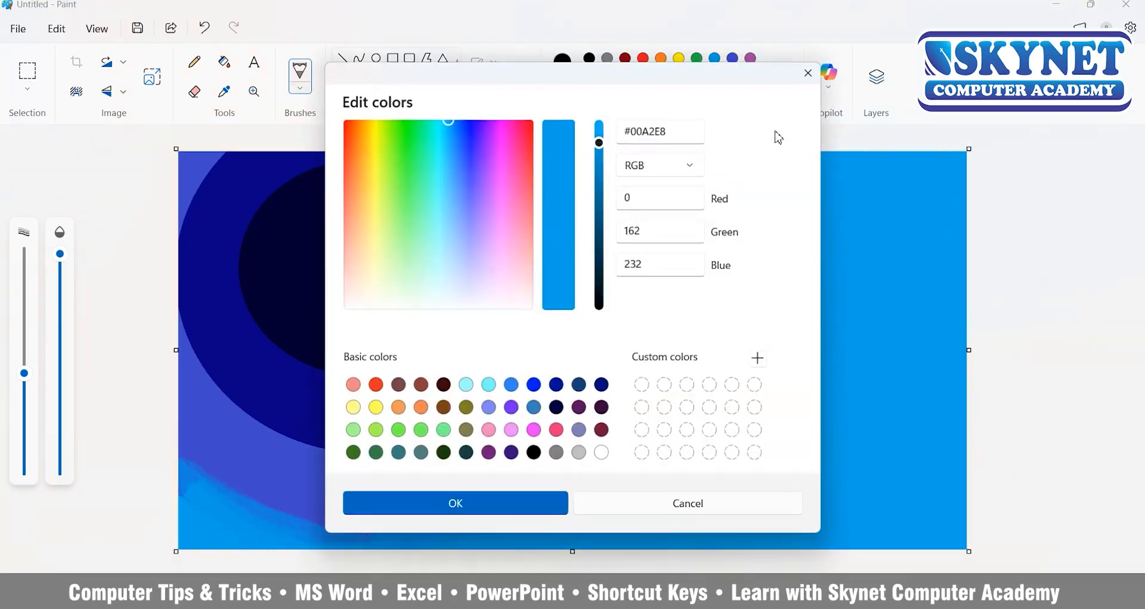
{"action": "left_click_drag", "start_coordinate": [596, 75], "coordinate": [900, 86]}
{"action": "left_click", "coordinate": [230, 99]}
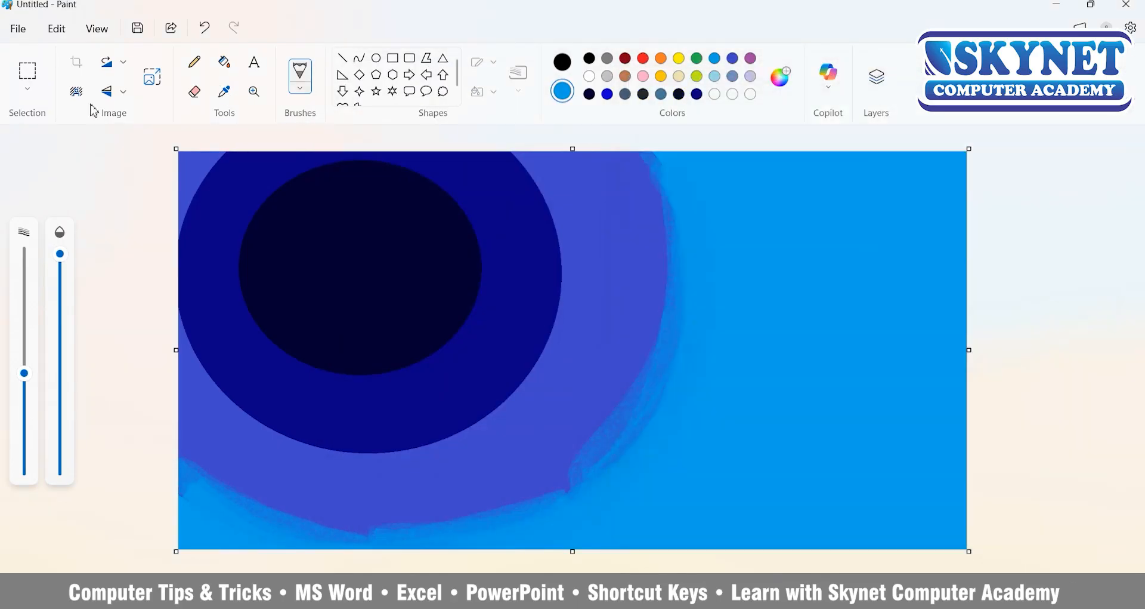
{"action": "mouse_move", "coordinate": [370, 534]}
{"action": "left_mouse_down"}
{"action": "mouse_move", "coordinate": [197, 462]}
{"action": "mouse_move", "coordinate": [647, 158]}
{"action": "left_mouse_up"}
Sample the indigo from the canvas and brush it over the edge of the navy circle to blend them.
{"action": "left_click", "coordinate": [225, 91]}
{"action": "left_click", "coordinate": [582, 221]}
{"action": "left_click_drag", "start_coordinate": [504, 158], "coordinate": [561, 298]}
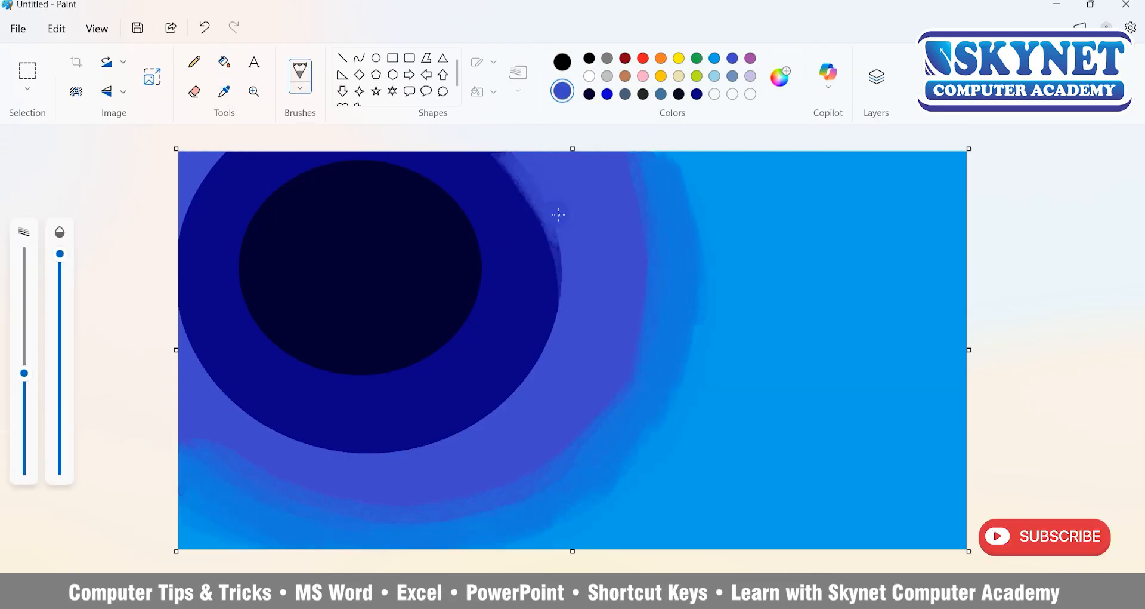
{"action": "mouse_move", "coordinate": [504, 158]}
{"action": "left_mouse_down"}
{"action": "mouse_move", "coordinate": [525, 382]}
{"action": "mouse_move", "coordinate": [322, 445]}
{"action": "mouse_move", "coordinate": [185, 320]}
{"action": "mouse_move", "coordinate": [205, 178]}
{"action": "mouse_move", "coordinate": [224, 157]}
{"action": "left_mouse_up"}
{"action": "mouse_move", "coordinate": [501, 158]}
{"action": "left_mouse_down"}
{"action": "mouse_move", "coordinate": [507, 373]}
{"action": "mouse_move", "coordinate": [427, 414]}
{"action": "left_mouse_up"}
Sample the navy from the canvas and brush it around the edge of the darkest inner circle.
{"action": "left_click", "coordinate": [224, 91]}
{"action": "left_click", "coordinate": [485, 227]}
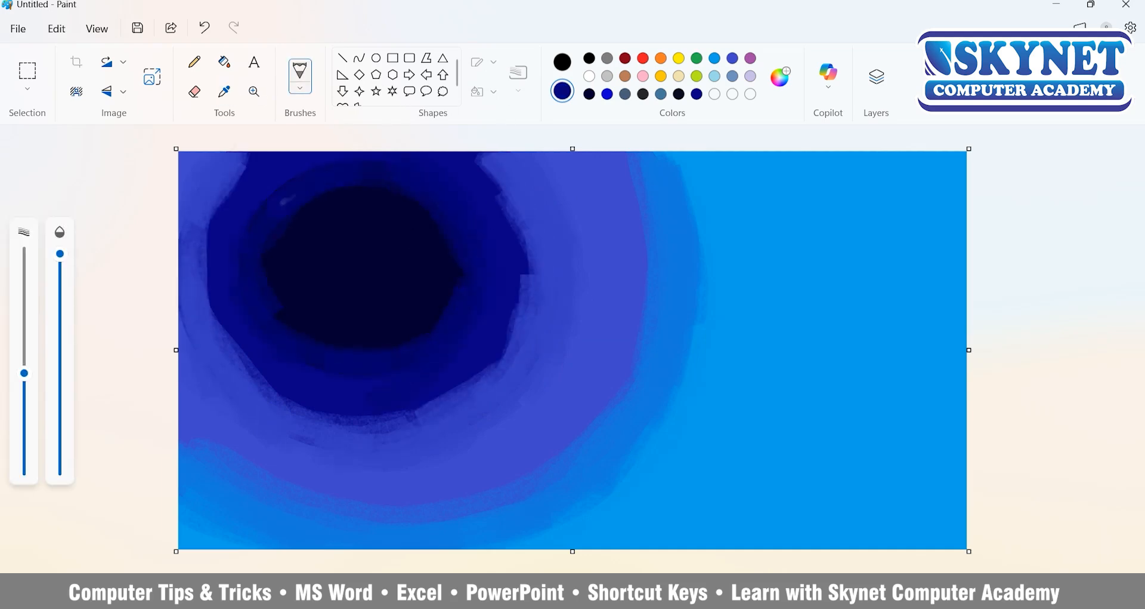
{"action": "left_click_drag", "start_coordinate": [442, 211], "coordinate": [238, 233]}
Shrink the image width to 10 pixels without keeping the aspect ratio, and stretch it back to 1684 pixels.
{"action": "left_click", "coordinate": [150, 80]}
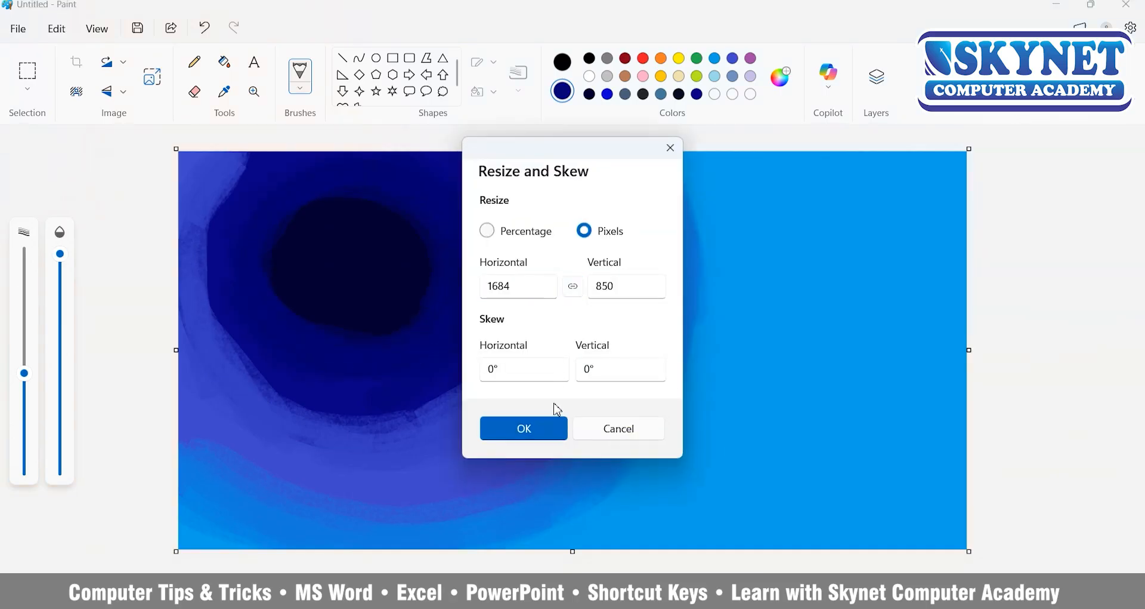
{"action": "double_click", "coordinate": [528, 288]}
{"action": "type", "text": "10"}
{"action": "key", "text": "Return"}
{"action": "left_click", "coordinate": [156, 80]}
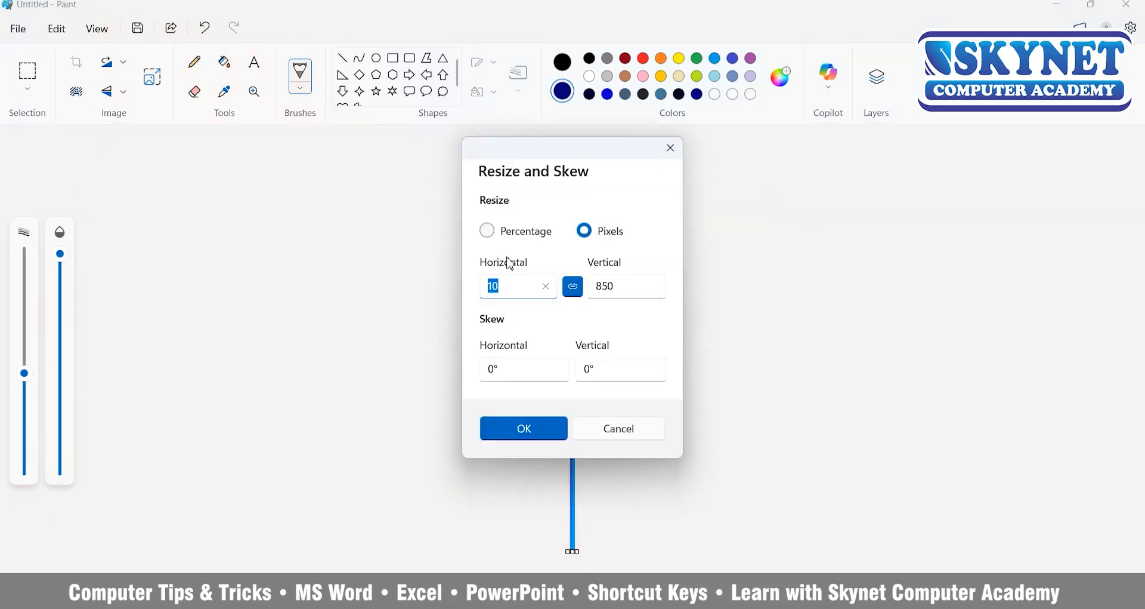
{"action": "left_click", "coordinate": [573, 287]}
{"action": "double_click", "coordinate": [495, 288]}
{"action": "type", "text": "1684"}
{"action": "key", "text": "Return"}
Shrink the image height to 10 pixels without keeping the aspect ratio, and stretch it back to 850 pixels.
{"action": "left_click", "coordinate": [159, 83]}
{"action": "double_click", "coordinate": [601, 289]}
{"action": "left_click", "coordinate": [573, 286]}
{"action": "type", "text": "10"}
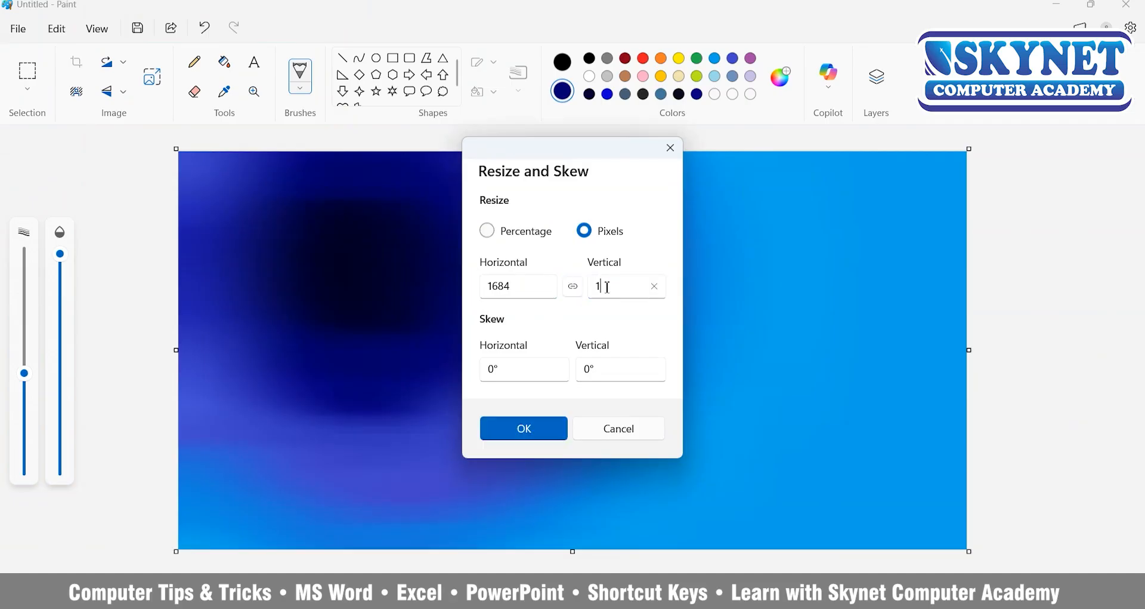
{"action": "key", "text": "Return"}
{"action": "left_click", "coordinate": [152, 77]}
{"action": "left_click", "coordinate": [573, 287]}
{"action": "double_click", "coordinate": [600, 287]}
{"action": "type", "text": "850"}
{"action": "key", "text": "Return"}
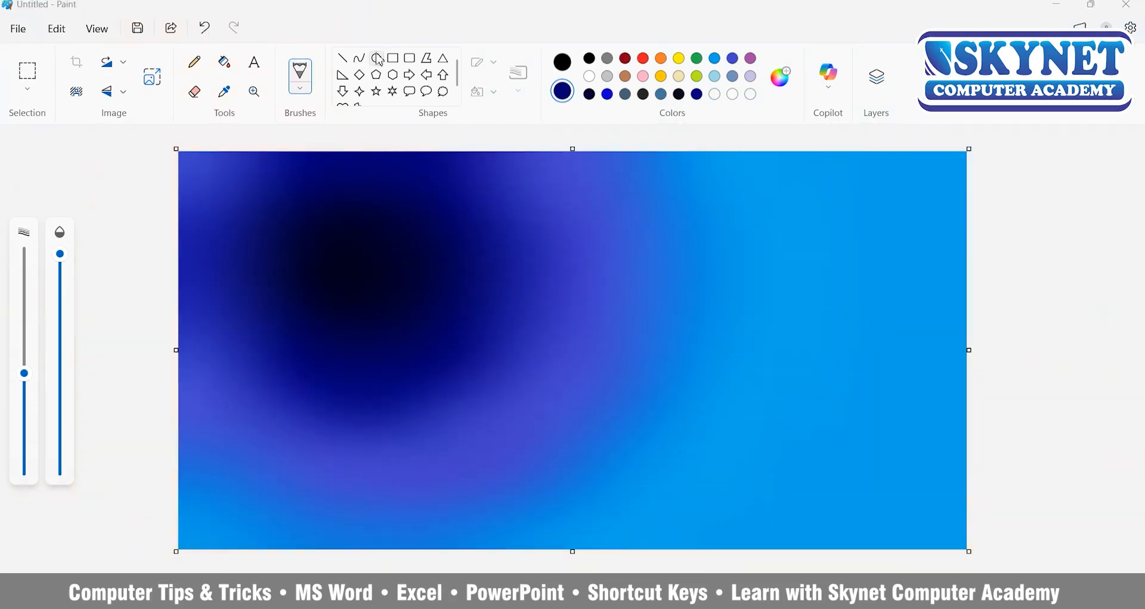
Choose white for the ellipse shape and add an empty layer above the blurred background, undoing the circle drawn on the background.
{"action": "left_click", "coordinate": [379, 60]}
{"action": "left_click", "coordinate": [589, 76]}
{"action": "left_click_drag", "start_coordinate": [298, 208], "coordinate": [401, 309]}
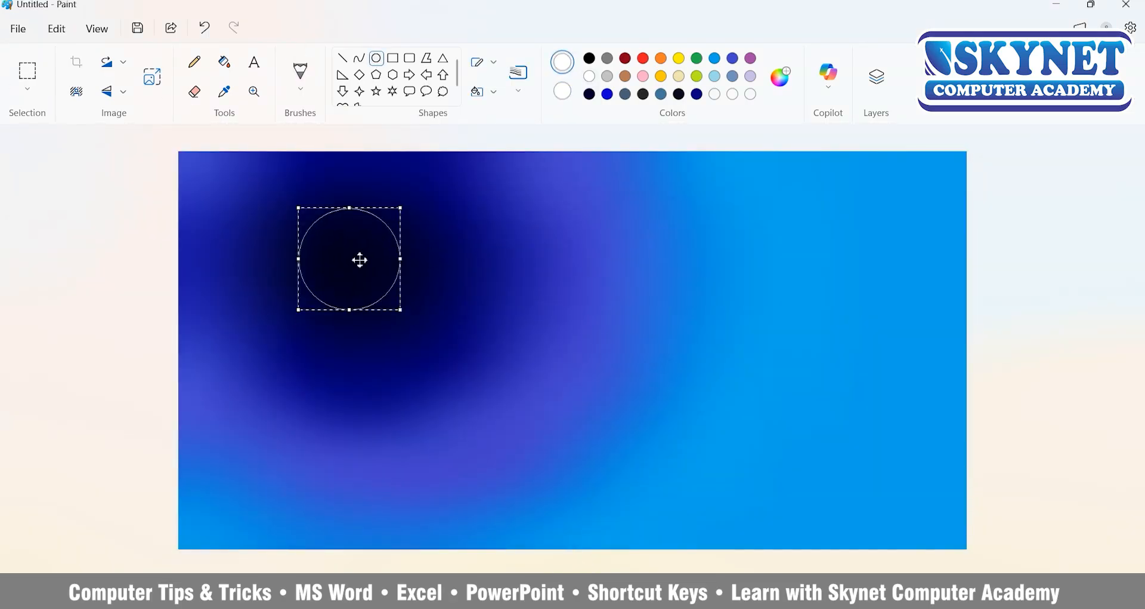
{"action": "left_click", "coordinate": [877, 77]}
{"action": "left_click", "coordinate": [1094, 150]}
{"action": "key", "text": "ctrl+z"}
{"action": "key", "text": "ctrl+z"}
{"action": "left_click", "coordinate": [1093, 150]}
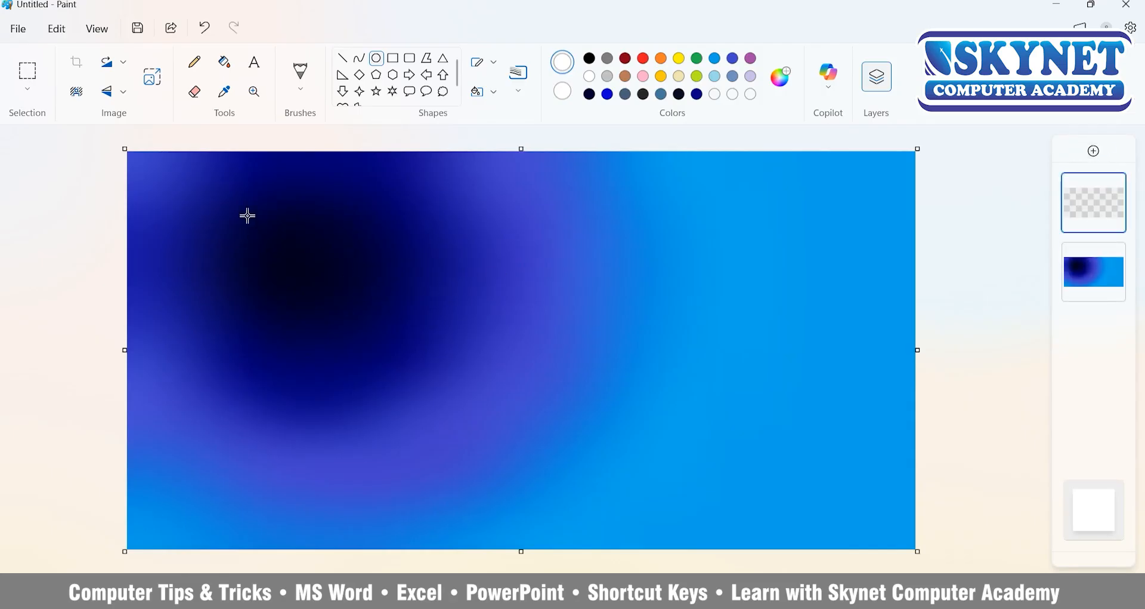
Draw a circle over the dark core on the new layer and fill it with white as the moon.
{"action": "left_click_drag", "start_coordinate": [248, 216], "coordinate": [353, 322]}
{"action": "left_click", "coordinate": [225, 61]}
{"action": "left_click", "coordinate": [299, 266]}
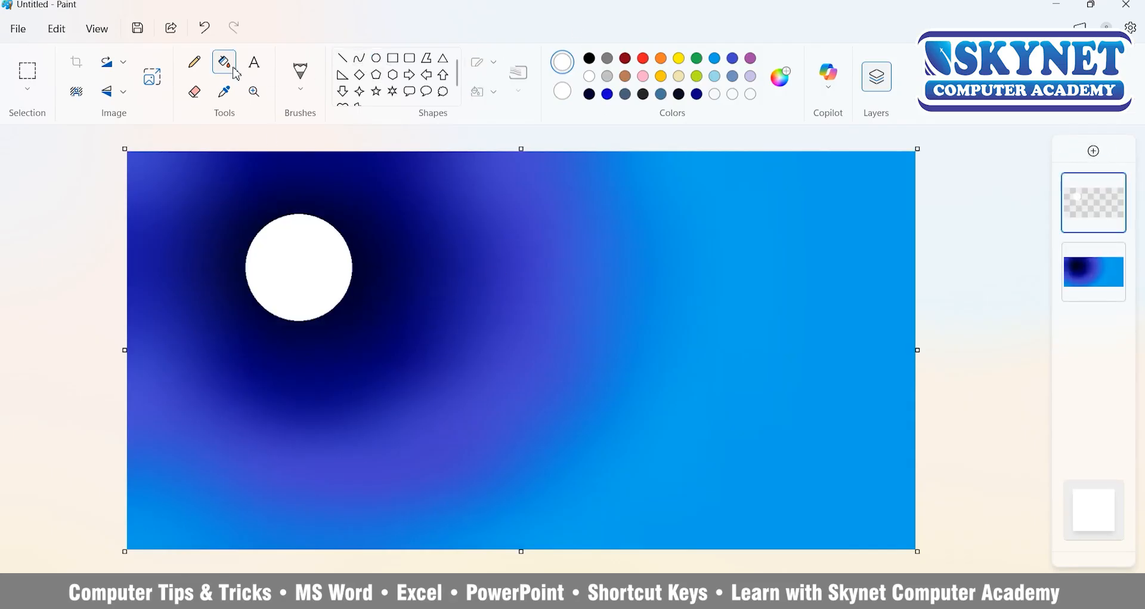
Add another layer and draw a larger white circle outline around the moon.
{"action": "left_click", "coordinate": [376, 58]}
{"action": "left_click", "coordinate": [1094, 151]}
{"action": "mouse_move", "coordinate": [222, 210]}
{"action": "left_mouse_down"}
{"action": "mouse_move", "coordinate": [361, 341]}
{"action": "mouse_move", "coordinate": [308, 325]}
{"action": "left_mouse_up"}
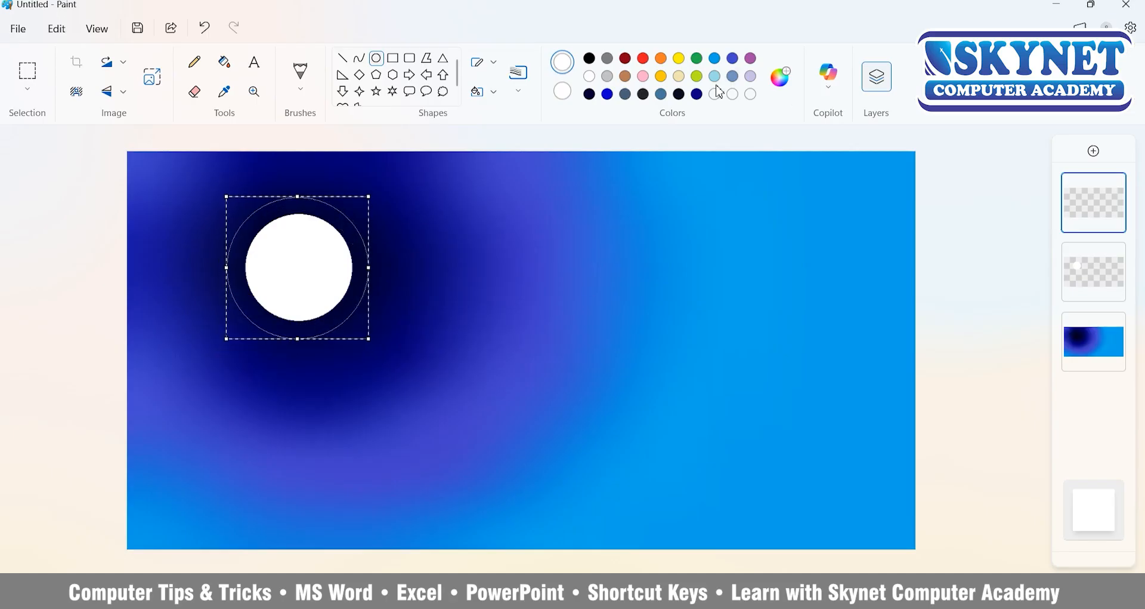
Define a custom light grey as the foreground colour.
{"action": "left_click", "coordinate": [718, 93]}
{"action": "left_click_drag", "start_coordinate": [603, 144], "coordinate": [590, 176]}
{"action": "left_click", "coordinate": [456, 503]}
Try to fill the ring around the moon with light grey, and undo the fill and the circle outline.
{"action": "left_click", "coordinate": [224, 61]}
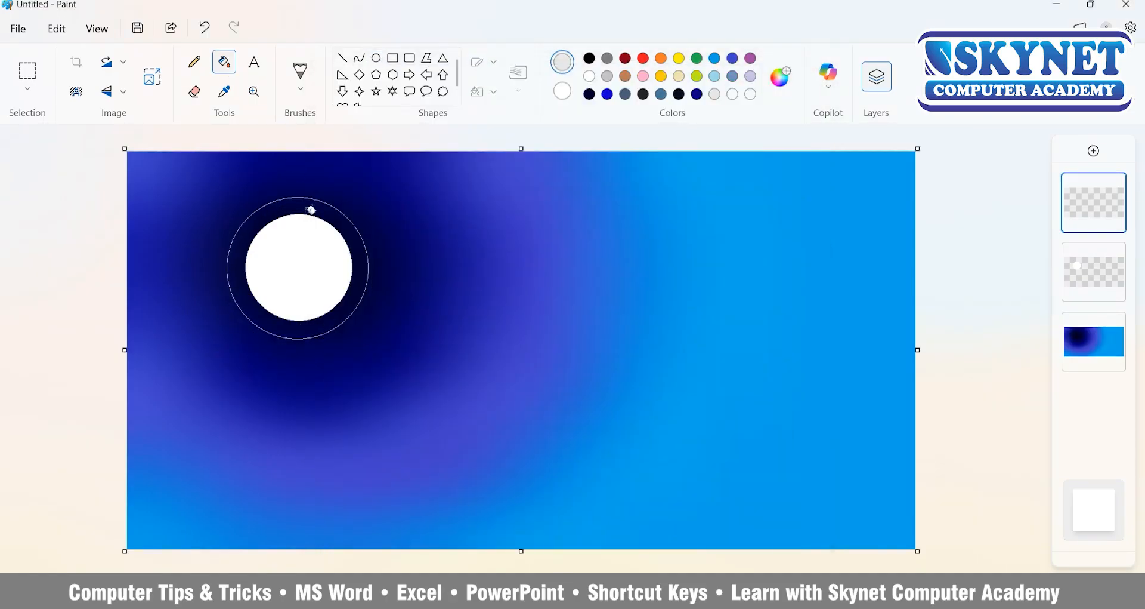
{"action": "left_click", "coordinate": [311, 209]}
{"action": "key", "text": "ctrl+z"}
{"action": "key", "text": "ctrl+z"}
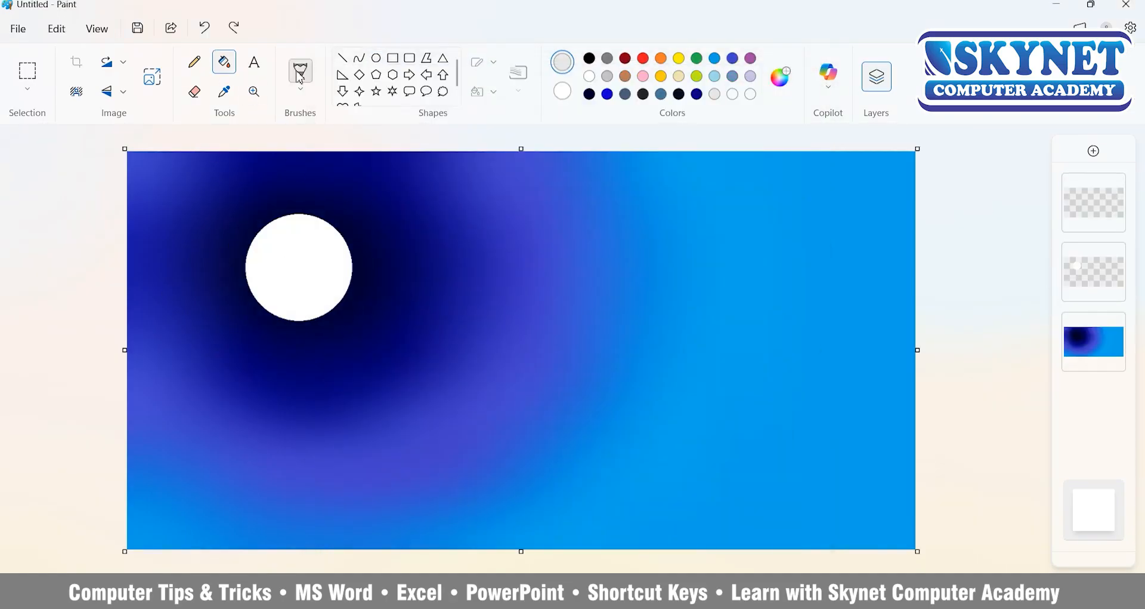
Airbrush a speckled light grey glow around the moon and move the moon's layer above the glow.
{"action": "left_click", "coordinate": [301, 74]}
{"action": "left_click", "coordinate": [440, 220]}
{"action": "mouse_move", "coordinate": [312, 204]}
{"action": "left_mouse_down"}
{"action": "mouse_move", "coordinate": [286, 225]}
{"action": "mouse_move", "coordinate": [337, 296]}
{"action": "mouse_move", "coordinate": [314, 306]}
{"action": "mouse_move", "coordinate": [254, 227]}
{"action": "mouse_move", "coordinate": [317, 317]}
{"action": "mouse_move", "coordinate": [264, 302]}
{"action": "mouse_move", "coordinate": [353, 266]}
{"action": "mouse_move", "coordinate": [257, 317]}
{"action": "left_mouse_up"}
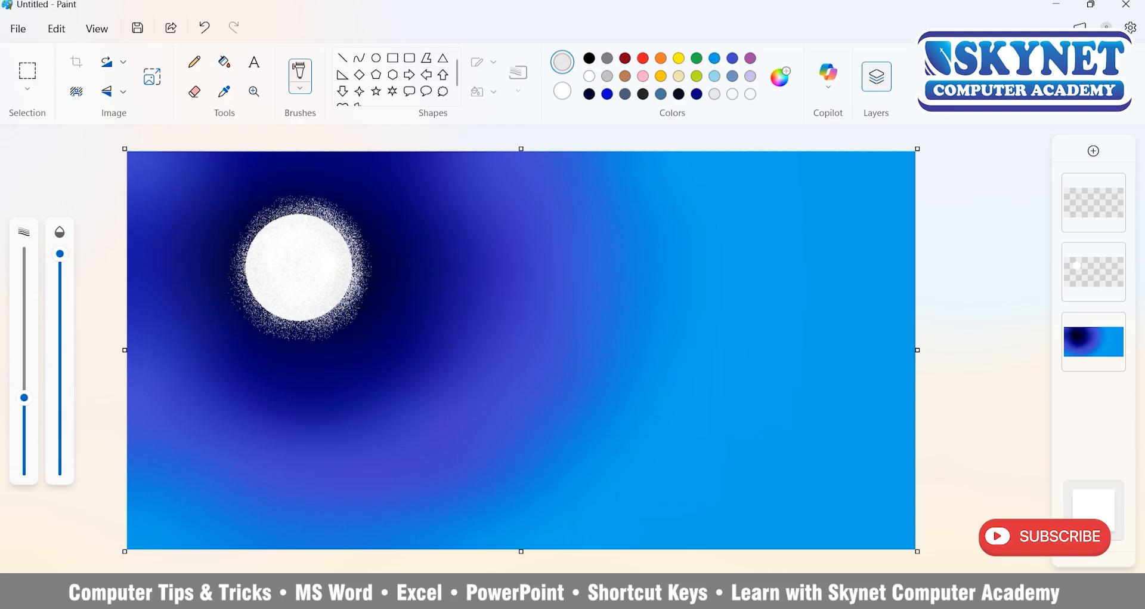
{"action": "mouse_move", "coordinate": [349, 275]}
{"action": "left_mouse_down"}
{"action": "mouse_move", "coordinate": [257, 310]}
{"action": "mouse_move", "coordinate": [230, 297]}
{"action": "left_mouse_up"}
{"action": "left_click_drag", "start_coordinate": [1094, 271], "coordinate": [1090, 204]}
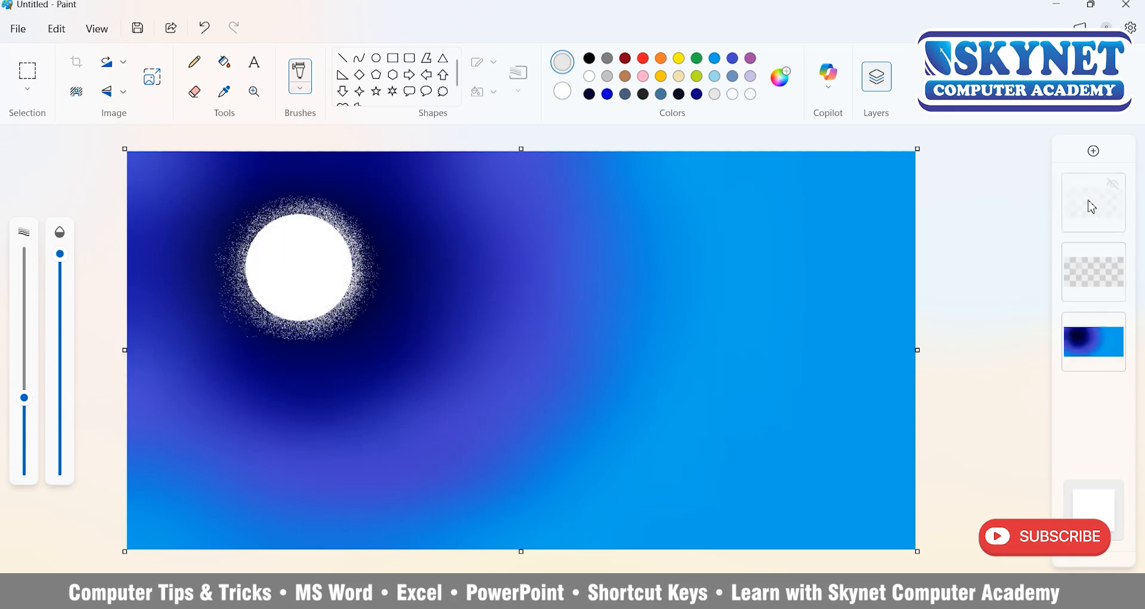
Draw a scalloped light grey cloud outline from the left canvas edge across the sky below the moon with a thinner Marker brush.
{"action": "left_click", "coordinate": [301, 76]}
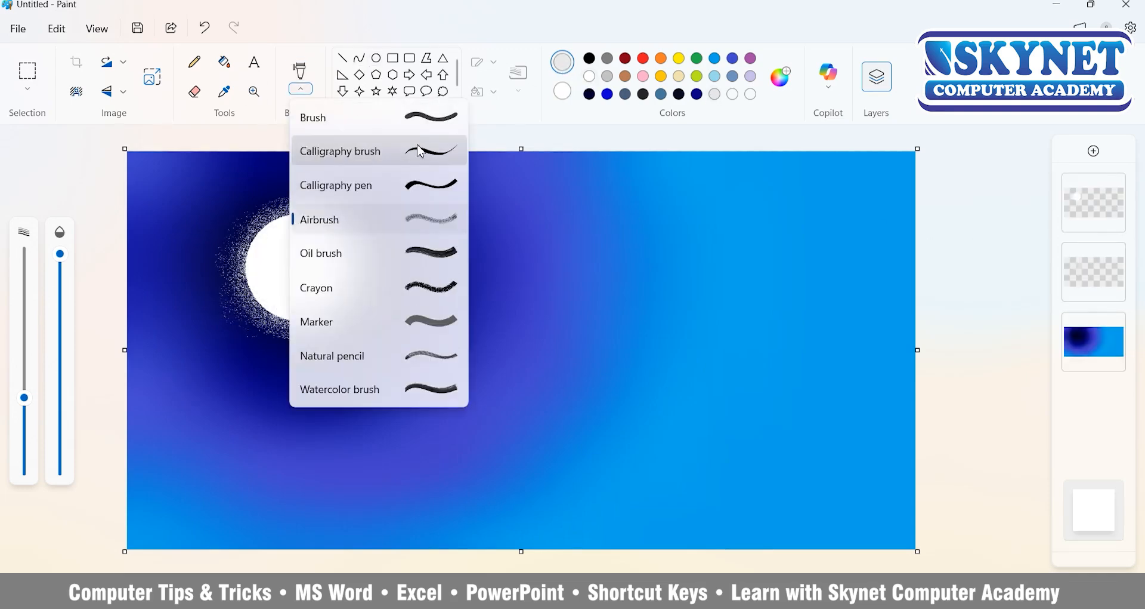
{"action": "left_click", "coordinate": [316, 320]}
{"action": "left_click_drag", "start_coordinate": [24, 397], "coordinate": [30, 451]}
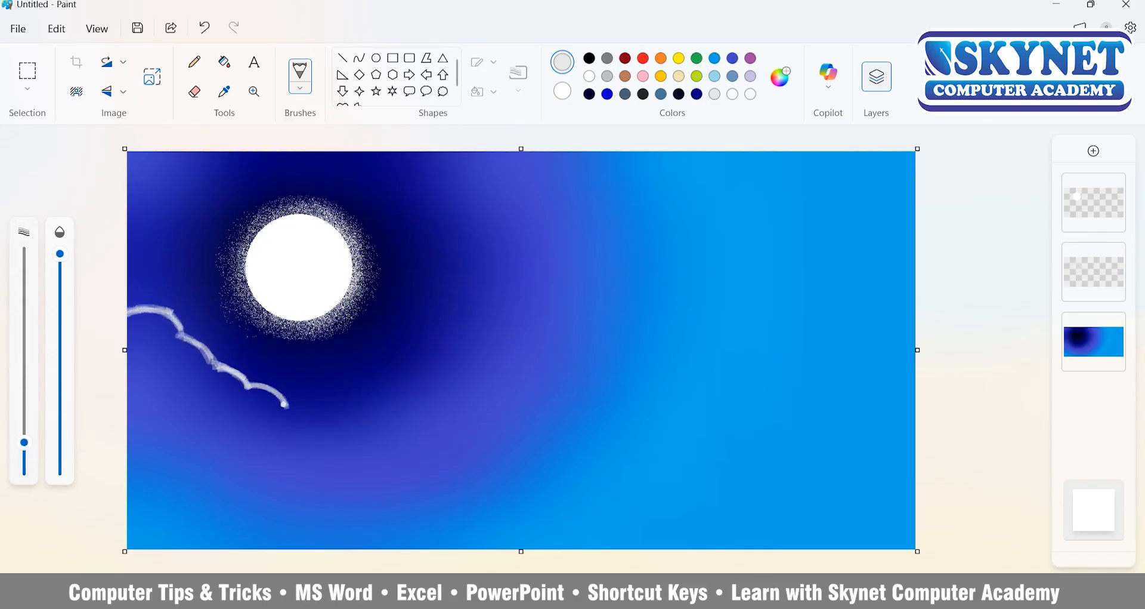
{"action": "mouse_move", "coordinate": [548, 214]}
{"action": "left_mouse_down"}
{"action": "mouse_move", "coordinate": [453, 277]}
{"action": "mouse_move", "coordinate": [496, 274]}
{"action": "mouse_move", "coordinate": [441, 299]}
{"action": "mouse_move", "coordinate": [443, 288]}
{"action": "mouse_move", "coordinate": [463, 325]}
{"action": "mouse_move", "coordinate": [442, 285]}
{"action": "mouse_move", "coordinate": [437, 341]}
{"action": "left_mouse_up"}
{"action": "left_click_drag", "start_coordinate": [446, 388], "coordinate": [358, 413]}
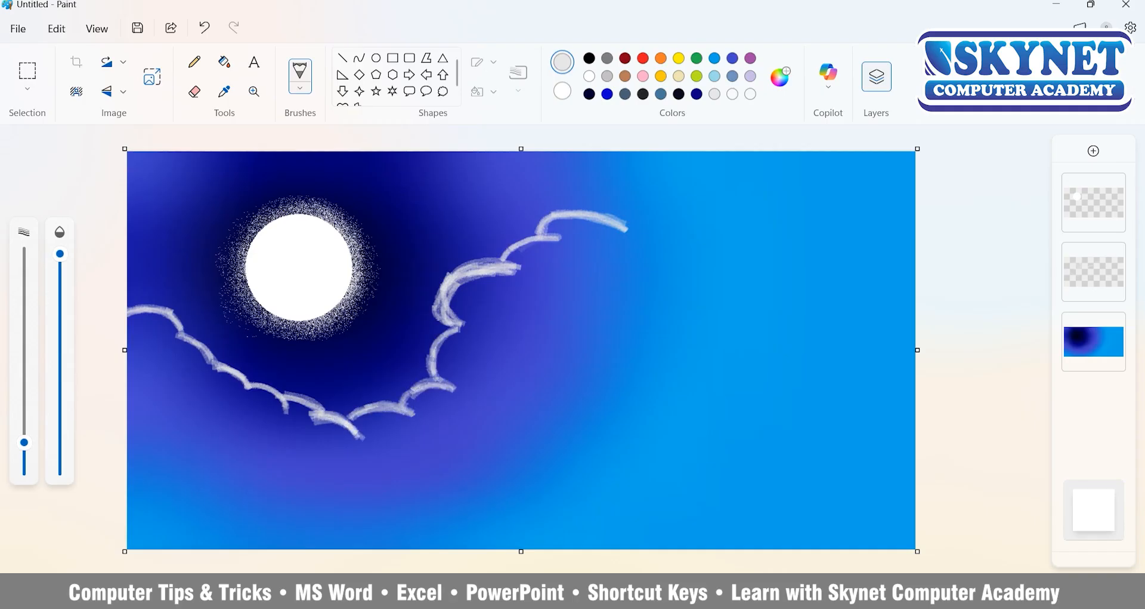
{"action": "left_click_drag", "start_coordinate": [644, 246], "coordinate": [728, 246]}
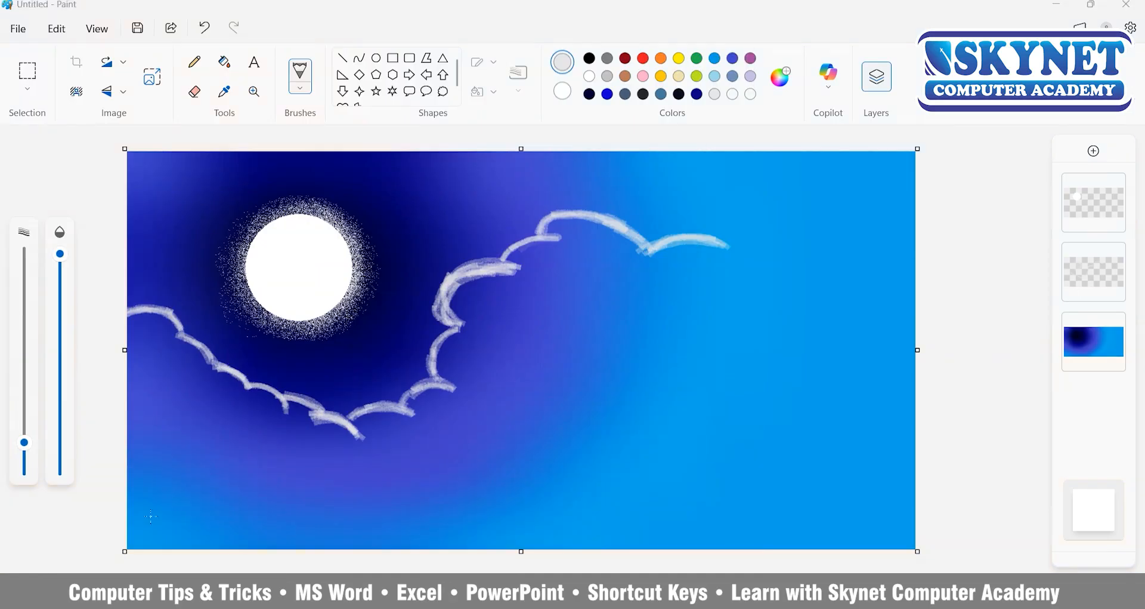
Erase the right half of the cloud outline, keeping only the slope below the moon.
{"action": "left_click", "coordinate": [194, 92]}
{"action": "mouse_move", "coordinate": [450, 276]}
{"action": "left_mouse_down"}
{"action": "mouse_move", "coordinate": [457, 320]}
{"action": "mouse_move", "coordinate": [566, 218]}
{"action": "mouse_move", "coordinate": [652, 249]}
{"action": "mouse_move", "coordinate": [731, 243]}
{"action": "left_mouse_up"}
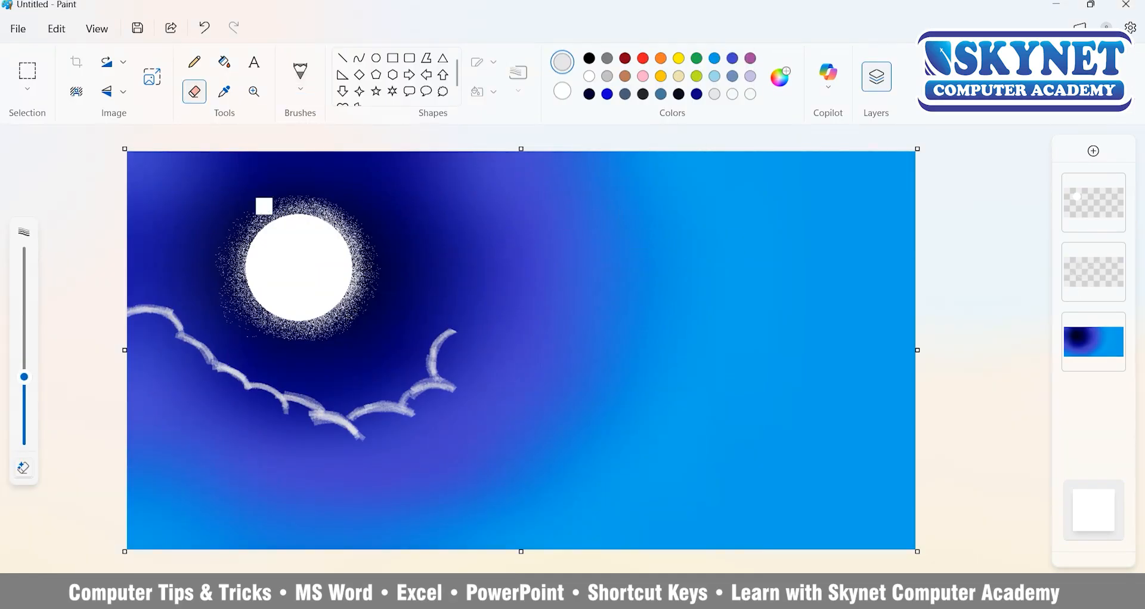
{"action": "mouse_move", "coordinate": [457, 327]}
{"action": "left_mouse_down"}
{"action": "mouse_move", "coordinate": [440, 389]}
{"action": "mouse_move", "coordinate": [365, 405]}
{"action": "mouse_move", "coordinate": [365, 432]}
{"action": "left_mouse_up"}
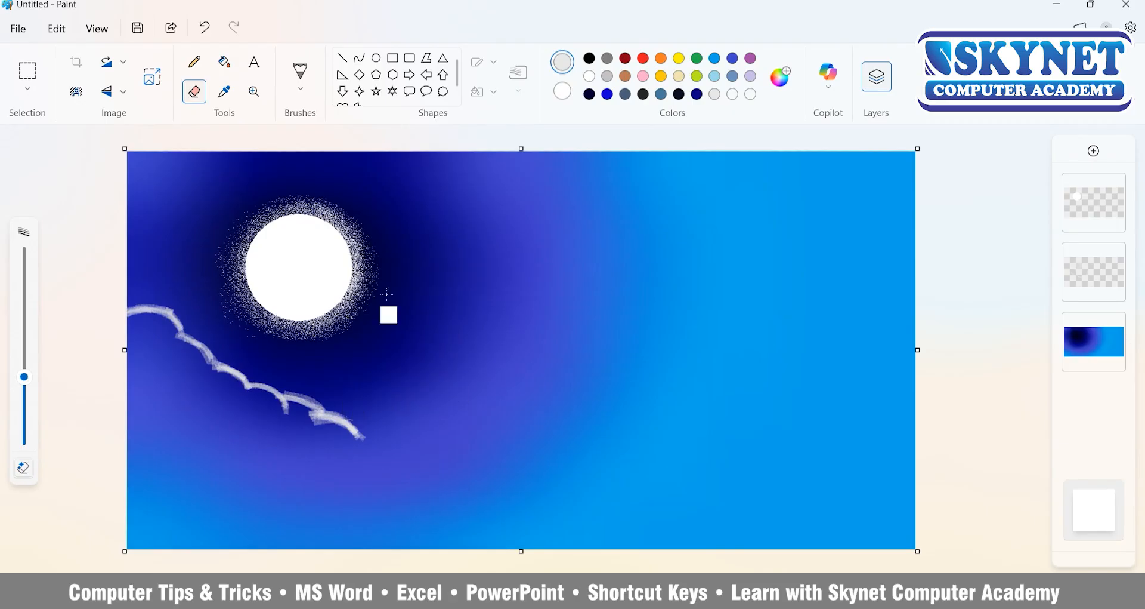
Extend the cloud outline down to the bottom canvas edge and colour the whole area beneath it blue-grey, covering any gaps.
{"action": "left_click", "coordinate": [300, 73]}
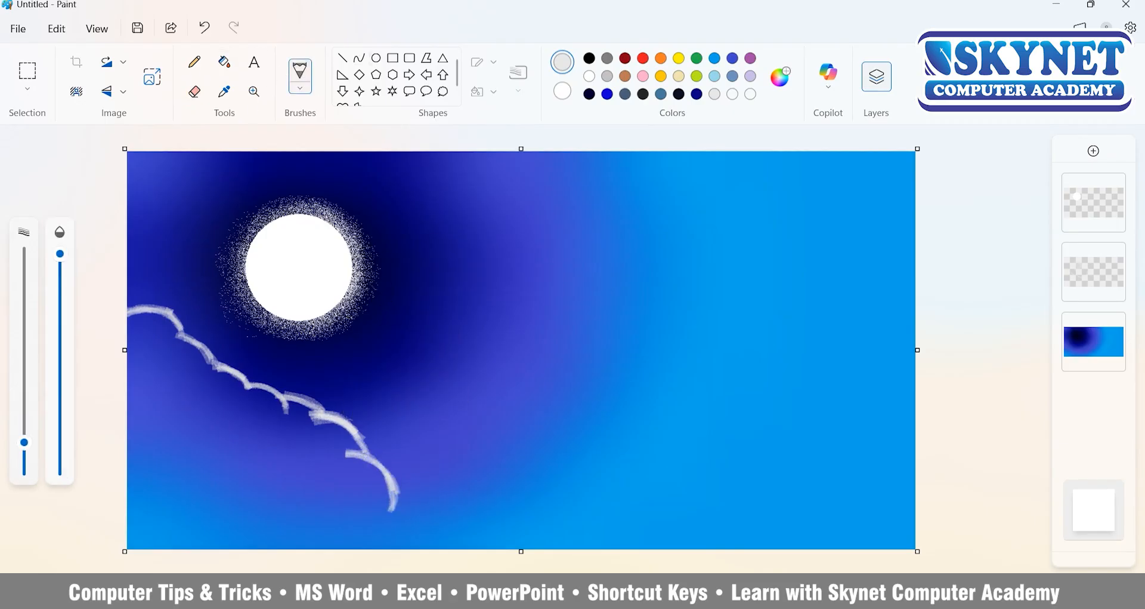
{"action": "left_click", "coordinate": [733, 76]}
{"action": "left_click_drag", "start_coordinate": [23, 442], "coordinate": [23, 394]}
{"action": "mouse_move", "coordinate": [167, 317]}
{"action": "left_mouse_down"}
{"action": "mouse_move", "coordinate": [141, 334]}
{"action": "mouse_move", "coordinate": [154, 371]}
{"action": "mouse_move", "coordinate": [241, 398]}
{"action": "mouse_move", "coordinate": [284, 435]}
{"action": "mouse_move", "coordinate": [352, 464]}
{"action": "mouse_move", "coordinate": [401, 543]}
{"action": "mouse_move", "coordinate": [269, 472]}
{"action": "mouse_move", "coordinate": [167, 394]}
{"action": "mouse_move", "coordinate": [340, 490]}
{"action": "mouse_move", "coordinate": [376, 477]}
{"action": "left_mouse_up"}
{"action": "mouse_move", "coordinate": [298, 519]}
{"action": "left_mouse_down"}
{"action": "mouse_move", "coordinate": [292, 423]}
{"action": "mouse_move", "coordinate": [226, 367]}
{"action": "mouse_move", "coordinate": [185, 352]}
{"action": "mouse_move", "coordinate": [137, 388]}
{"action": "left_mouse_up"}
{"action": "left_click", "coordinate": [224, 61]}
{"action": "left_click", "coordinate": [216, 462]}
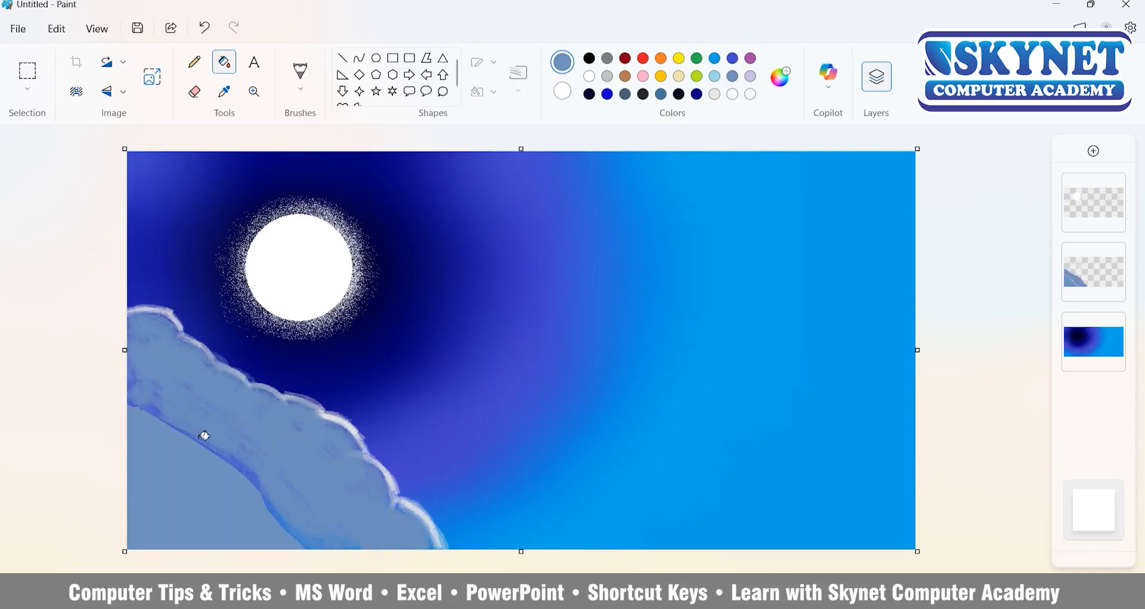
{"action": "left_click", "coordinate": [301, 71]}
{"action": "mouse_move", "coordinate": [262, 498]}
{"action": "left_mouse_down"}
{"action": "mouse_move", "coordinate": [140, 382]}
{"action": "mouse_move", "coordinate": [299, 528]}
{"action": "left_mouse_up"}
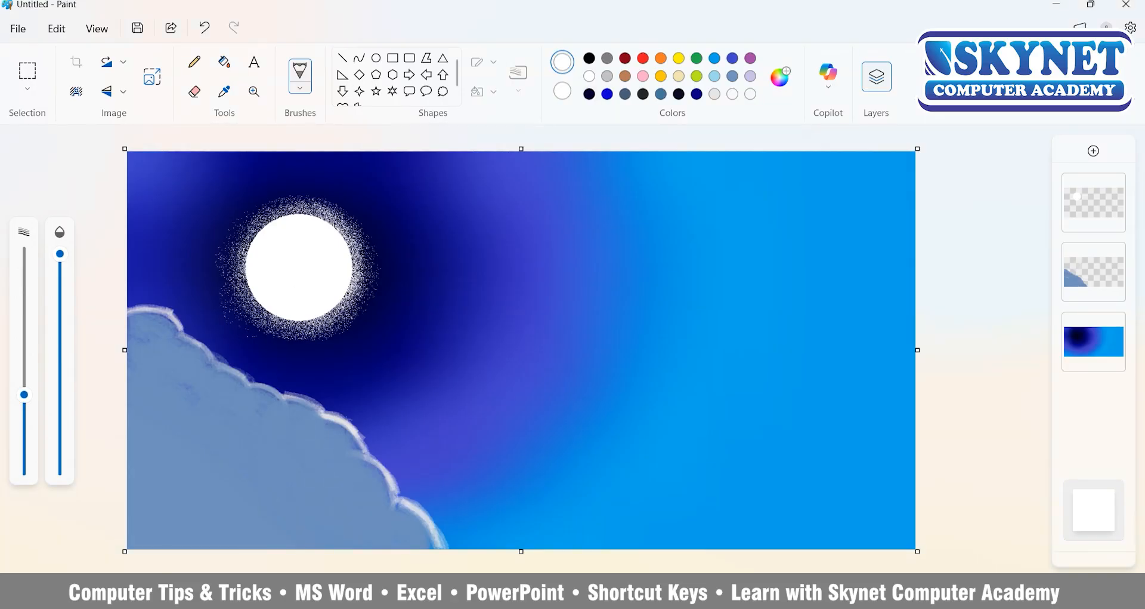
{"action": "left_click_drag", "start_coordinate": [24, 394], "coordinate": [24, 354]}
{"action": "mouse_move", "coordinate": [134, 314]}
{"action": "left_mouse_down"}
{"action": "mouse_move", "coordinate": [162, 312]}
{"action": "mouse_move", "coordinate": [176, 327]}
{"action": "mouse_move", "coordinate": [157, 343]}
{"action": "mouse_move", "coordinate": [253, 386]}
{"action": "left_mouse_up"}
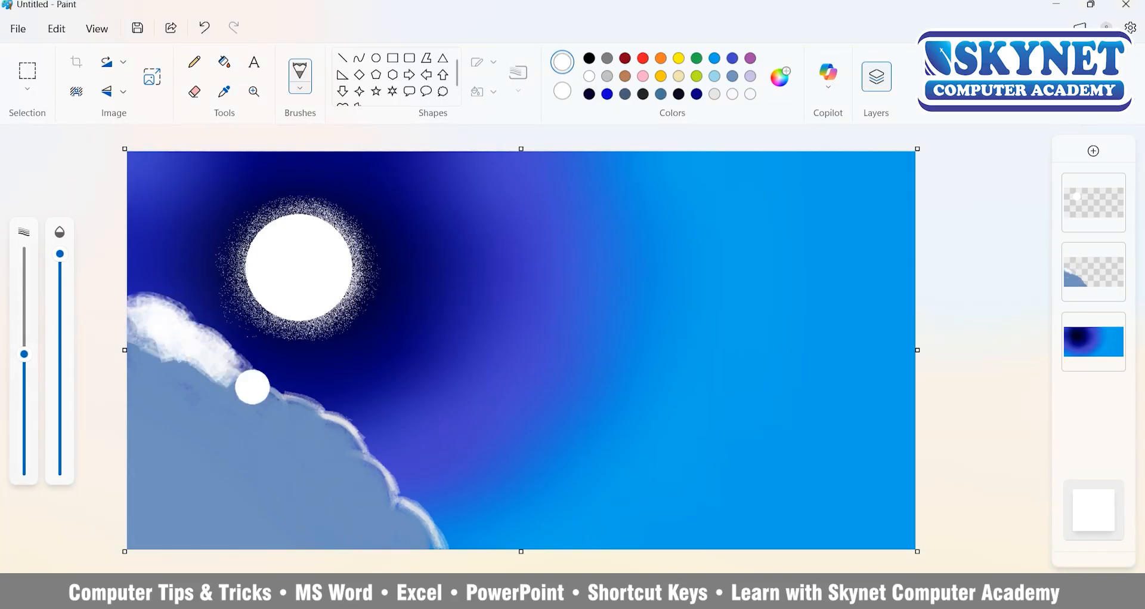
{"action": "key", "text": "ctrl+z"}
{"action": "key", "text": "ctrl+z"}
{"action": "key", "text": "ctrl+z"}
{"action": "key", "text": "ctrl+z"}
{"action": "key", "text": "ctrl+y"}
Paint white highlights along the cloud's upper edge with a reduced brush size.
{"action": "left_click_drag", "start_coordinate": [24, 354], "coordinate": [24, 426]}
{"action": "left_click_drag", "start_coordinate": [132, 313], "coordinate": [142, 310]}
{"action": "mouse_move", "coordinate": [185, 342]}
{"action": "left_mouse_down"}
{"action": "mouse_move", "coordinate": [227, 370]}
{"action": "mouse_move", "coordinate": [218, 377]}
{"action": "mouse_move", "coordinate": [227, 403]}
{"action": "mouse_move", "coordinate": [256, 393]}
{"action": "mouse_move", "coordinate": [323, 411]}
{"action": "mouse_move", "coordinate": [356, 442]}
{"action": "mouse_move", "coordinate": [349, 465]}
{"action": "mouse_move", "coordinate": [453, 545]}
{"action": "mouse_move", "coordinate": [355, 505]}
{"action": "left_mouse_up"}
{"action": "mouse_move", "coordinate": [350, 474]}
{"action": "left_mouse_down"}
{"action": "mouse_move", "coordinate": [326, 428]}
{"action": "mouse_move", "coordinate": [281, 417]}
{"action": "left_mouse_up"}
Paint short curved white strokes across the blue-grey body of the cloud for texture.
{"action": "mouse_move", "coordinate": [183, 423]}
{"action": "left_mouse_down"}
{"action": "mouse_move", "coordinate": [215, 458]}
{"action": "mouse_move", "coordinate": [248, 424]}
{"action": "left_mouse_up"}
{"action": "mouse_move", "coordinate": [245, 487]}
{"action": "left_mouse_down"}
{"action": "mouse_move", "coordinate": [268, 530]}
{"action": "mouse_move", "coordinate": [314, 528]}
{"action": "left_mouse_up"}
{"action": "left_click", "coordinate": [310, 491]}
{"action": "left_click_drag", "start_coordinate": [311, 491], "coordinate": [342, 529]}
{"action": "left_click_drag", "start_coordinate": [342, 529], "coordinate": [297, 494]}
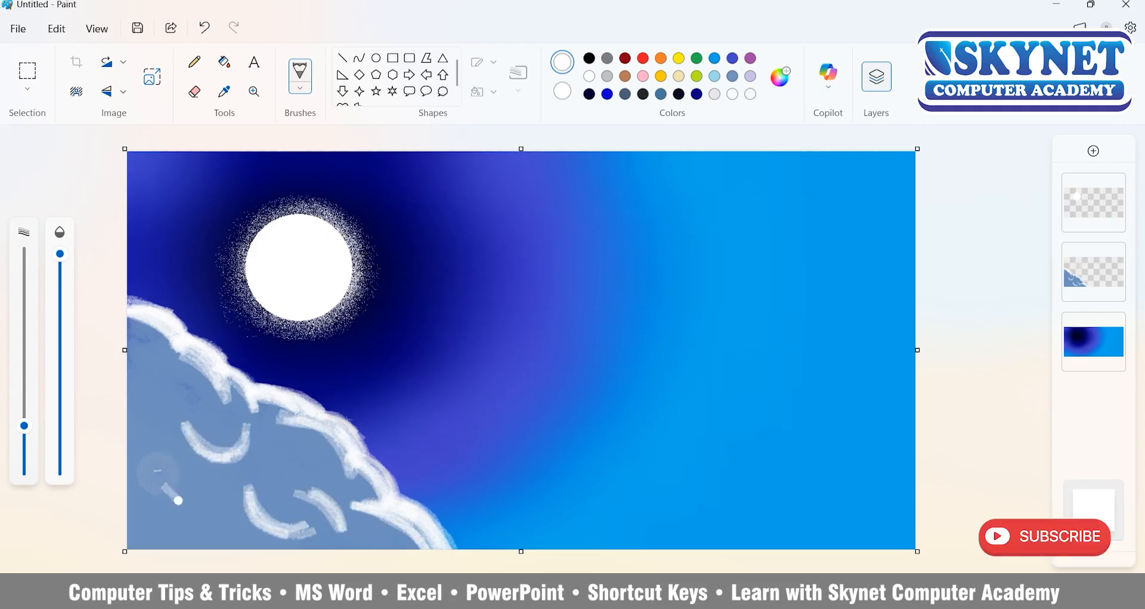
{"action": "left_click_drag", "start_coordinate": [152, 460], "coordinate": [224, 514]}
{"action": "mouse_move", "coordinate": [224, 515]}
{"action": "left_mouse_down"}
{"action": "mouse_move", "coordinate": [144, 467]}
{"action": "mouse_move", "coordinate": [223, 518]}
{"action": "left_mouse_up"}
{"action": "left_click_drag", "start_coordinate": [318, 474], "coordinate": [283, 457]}
{"action": "left_click_drag", "start_coordinate": [161, 418], "coordinate": [164, 379]}
{"action": "left_click_drag", "start_coordinate": [164, 378], "coordinate": [153, 434]}
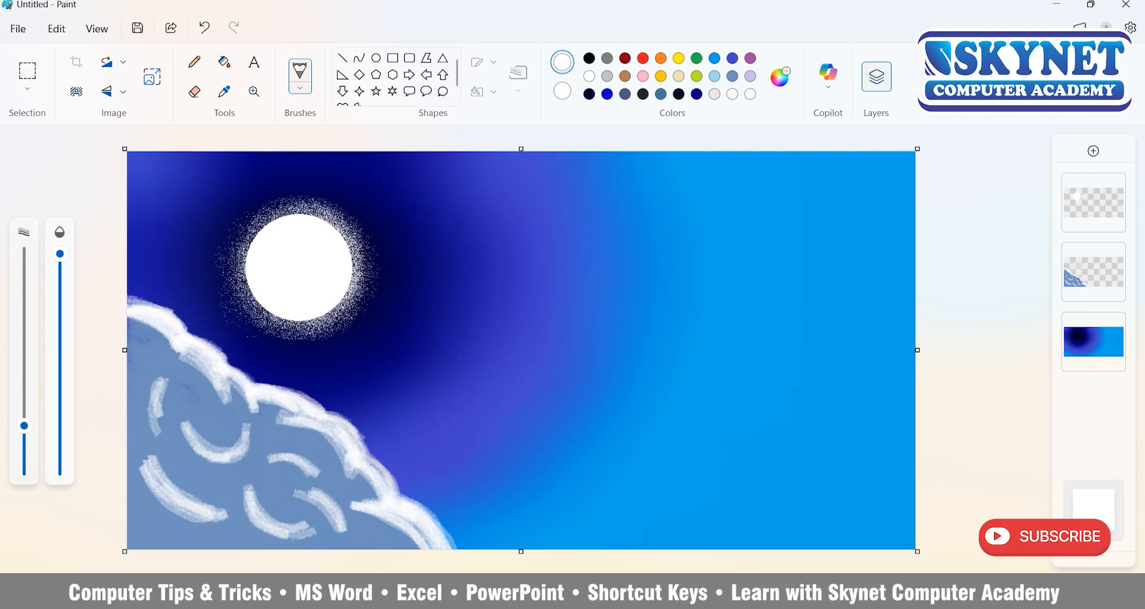
Draw a black hill outline from the right canvas edge down to the bottom edge and fill the area beneath with black.
{"action": "left_click", "coordinate": [301, 88]}
{"action": "left_click", "coordinate": [307, 118]}
{"action": "mouse_move", "coordinate": [911, 382]}
{"action": "left_mouse_down"}
{"action": "mouse_move", "coordinate": [812, 400]}
{"action": "mouse_move", "coordinate": [521, 546]}
{"action": "left_mouse_up"}
{"action": "left_click", "coordinate": [224, 62]}
{"action": "left_click", "coordinate": [857, 479]}
Cover the thin gap along the black hill's edge with a thicker black brush.
{"action": "left_click", "coordinate": [302, 88]}
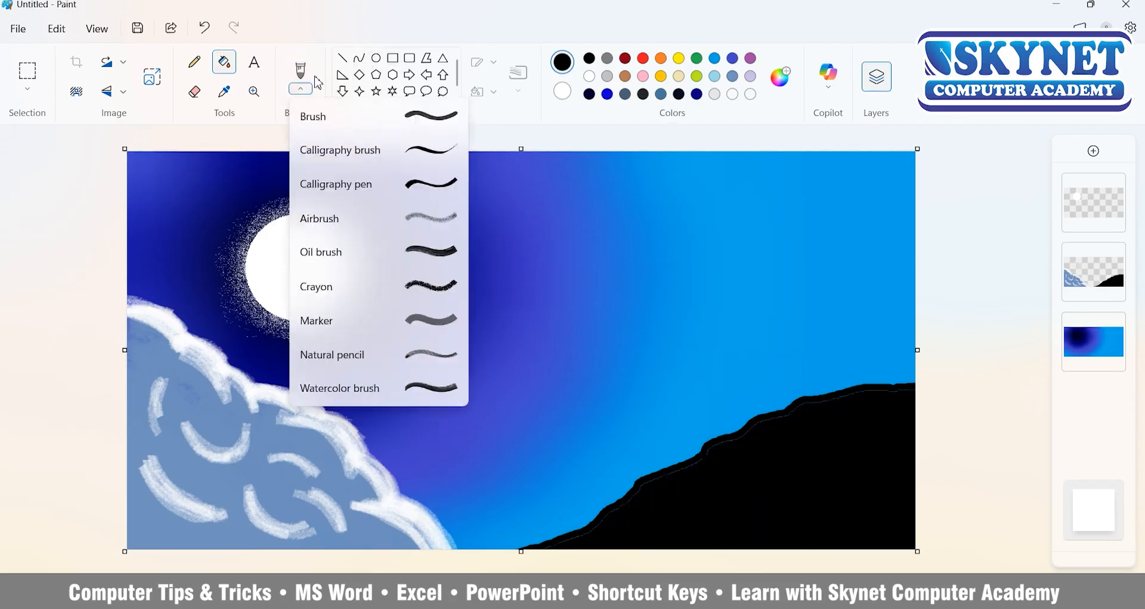
{"action": "left_click", "coordinate": [313, 116]}
{"action": "left_click_drag", "start_coordinate": [24, 438], "coordinate": [24, 418]}
{"action": "left_click_drag", "start_coordinate": [911, 390], "coordinate": [884, 392]}
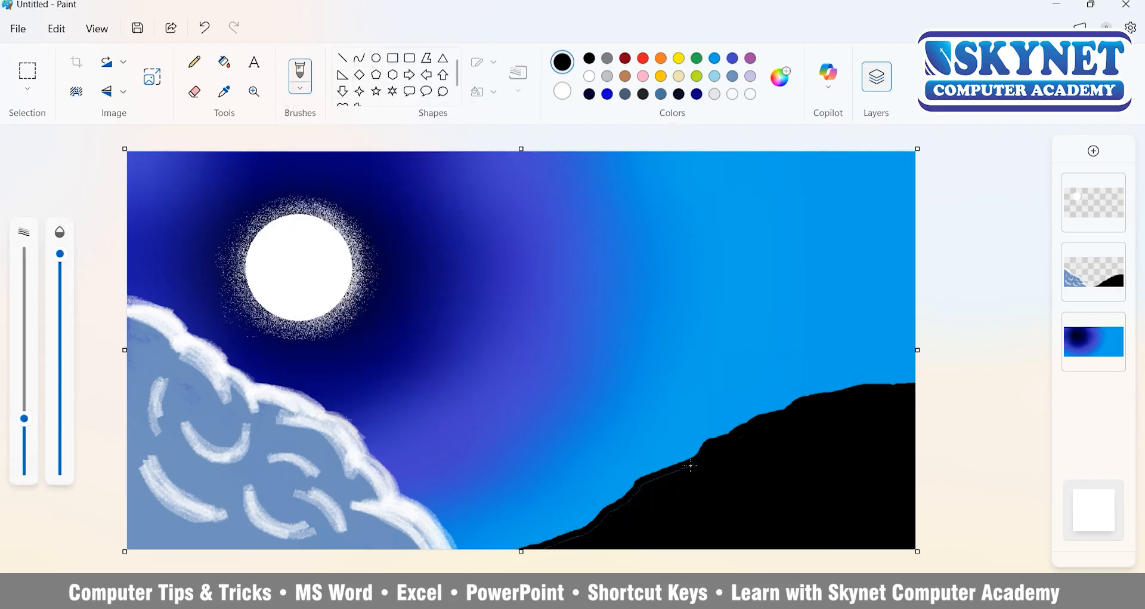
Erase the entire cloud from its layer with an enlarged eraser.
{"action": "left_click", "coordinate": [195, 91]}
{"action": "left_click_drag", "start_coordinate": [448, 539], "coordinate": [375, 474]}
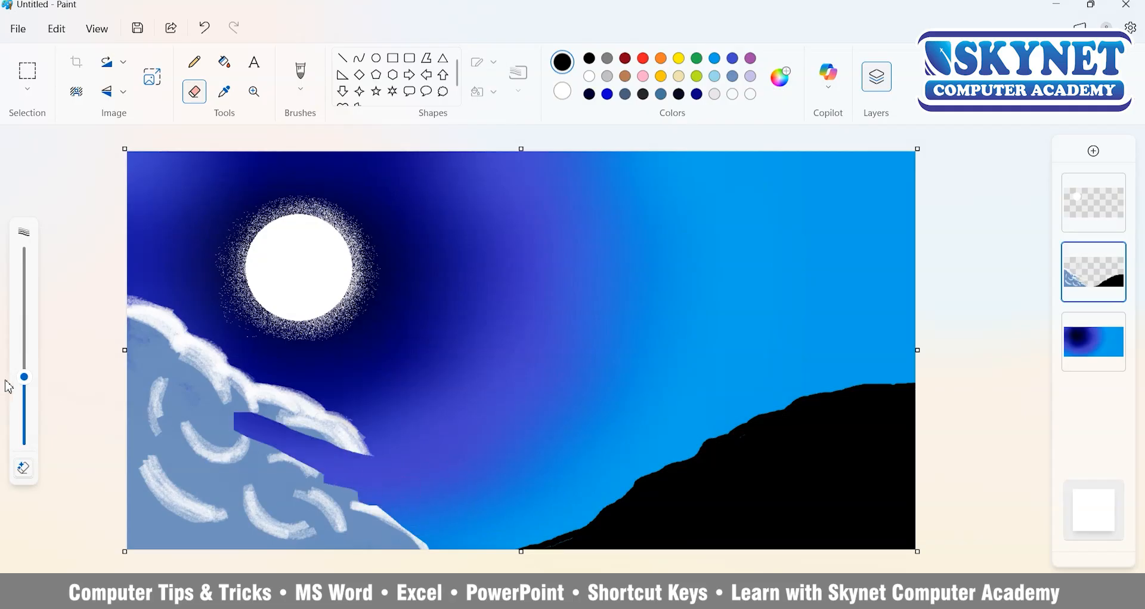
{"action": "left_click_drag", "start_coordinate": [24, 377], "coordinate": [24, 253]}
{"action": "mouse_move", "coordinate": [321, 448]}
{"action": "left_mouse_down"}
{"action": "mouse_move", "coordinate": [179, 382]}
{"action": "mouse_move", "coordinate": [163, 527]}
{"action": "mouse_move", "coordinate": [132, 522]}
{"action": "left_mouse_up"}
{"action": "left_click_drag", "start_coordinate": [24, 254], "coordinate": [28, 381]}
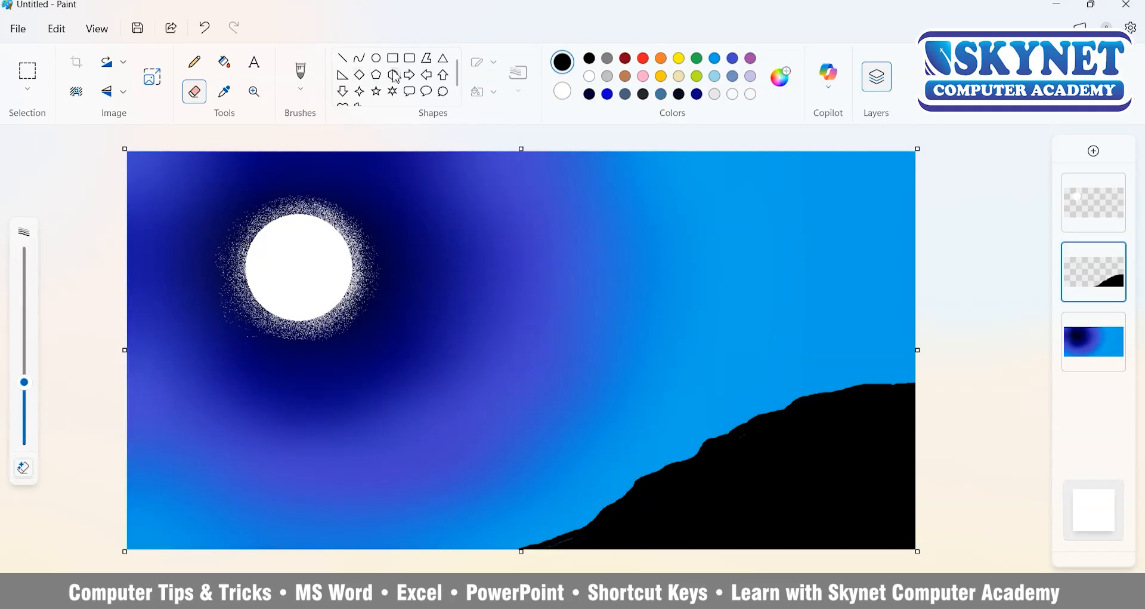
Draw a small triangular roof above the hill at the right canvas edge and fill it with blue-grey.
{"action": "left_click", "coordinate": [393, 58]}
{"action": "left_click", "coordinate": [443, 59]}
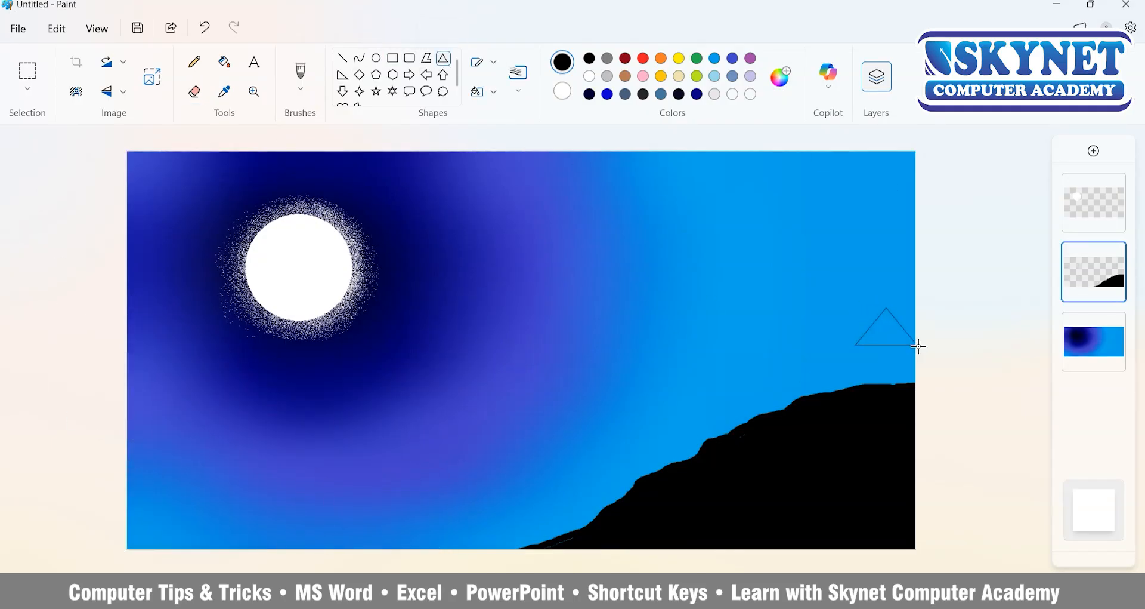
{"action": "left_click_drag", "start_coordinate": [919, 346], "coordinate": [920, 345]}
{"action": "left_click", "coordinate": [735, 76]}
{"action": "left_click", "coordinate": [223, 64]}
{"action": "left_click", "coordinate": [899, 336]}
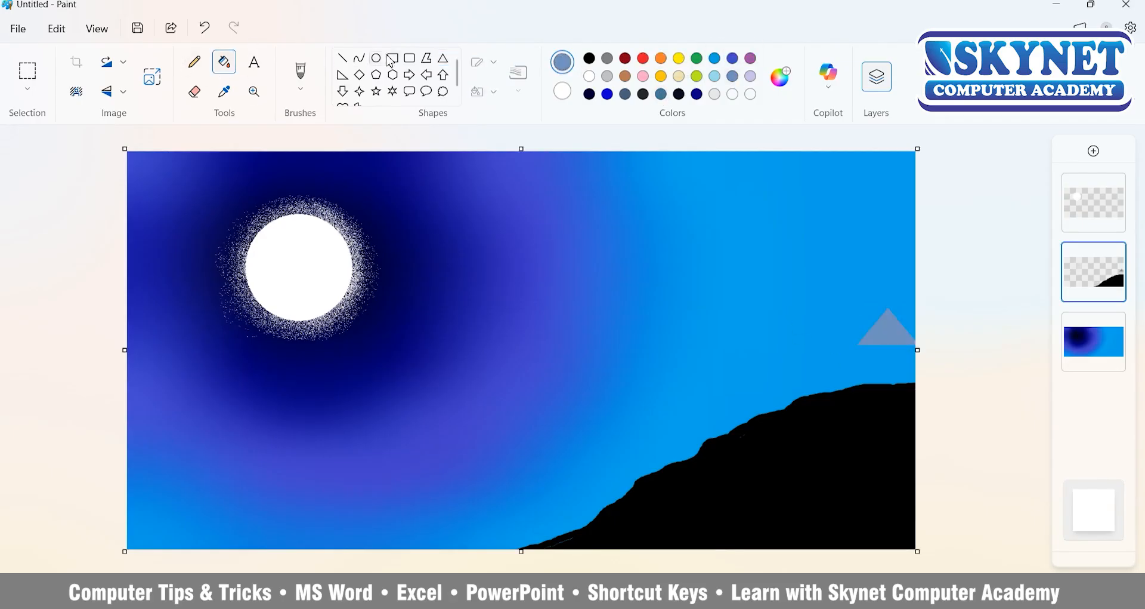
Draw a rectangular house wall between the triangular roof and the hill and fill it with the same blue-grey.
{"action": "left_click", "coordinate": [392, 59]}
{"action": "left_click_drag", "start_coordinate": [912, 383], "coordinate": [914, 385]}
{"action": "left_click", "coordinate": [223, 61]}
{"action": "left_click", "coordinate": [912, 381]}
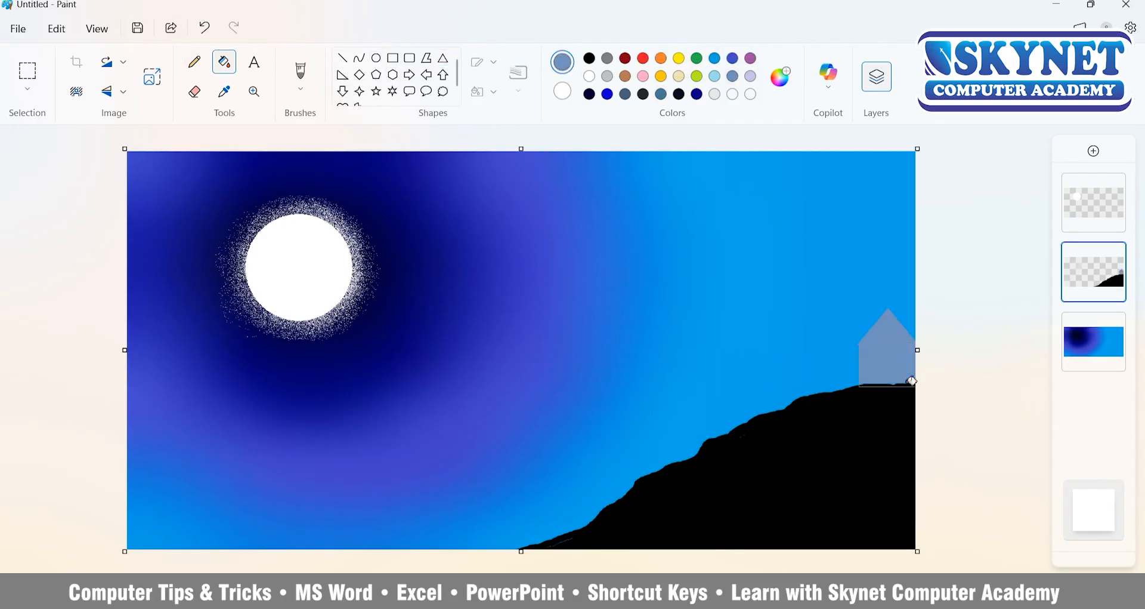
Outline a grey door on the house wall with the Polygon shape.
{"action": "left_click", "coordinate": [427, 58]}
{"action": "scroll", "coordinate": [917, 405], "scroll_direction": "up", "scroll_amount": 3}
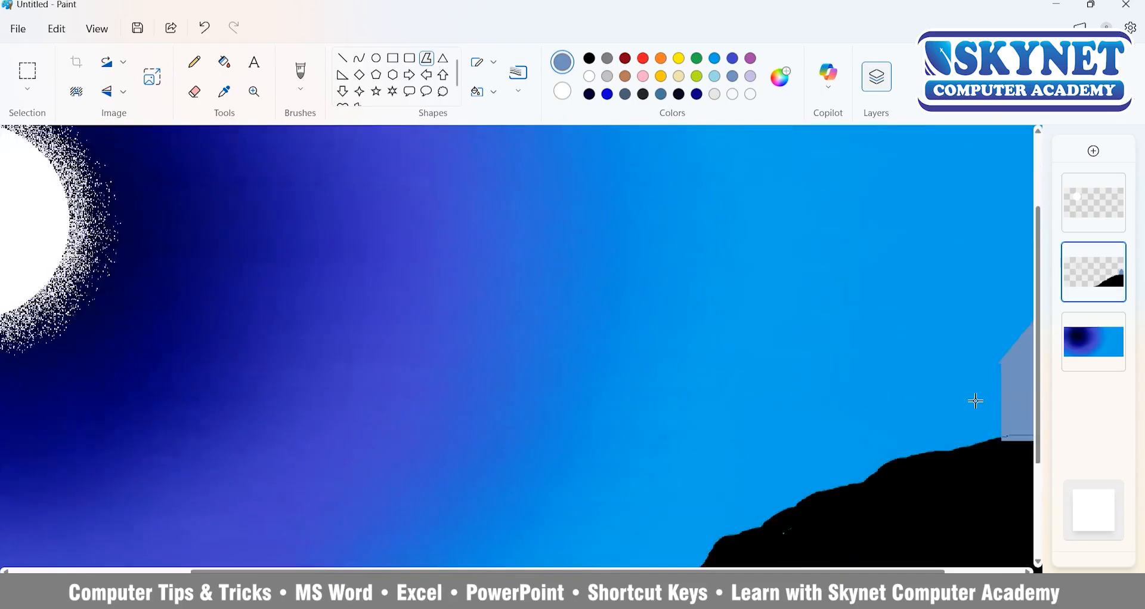
{"action": "left_click", "coordinate": [608, 60]}
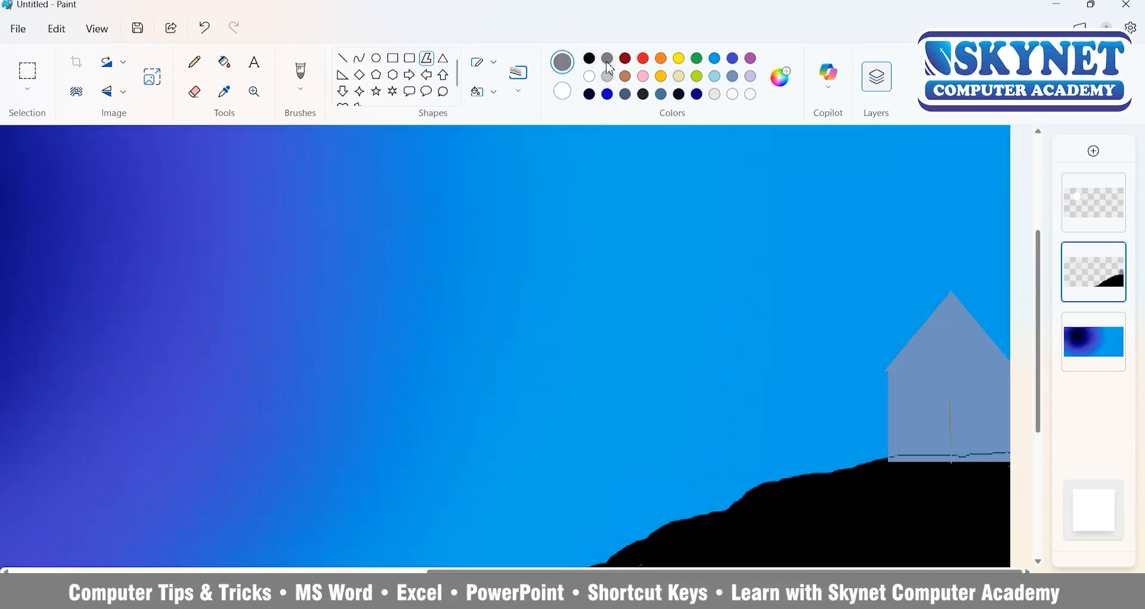
{"action": "left_click", "coordinate": [951, 399]}
{"action": "left_click", "coordinate": [909, 408]}
Outline a grey window beside the door, and add its crossbars and thicker window and door frames with grey lines.
{"action": "scroll", "coordinate": [950, 451], "scroll_direction": "up", "scroll_amount": 2}
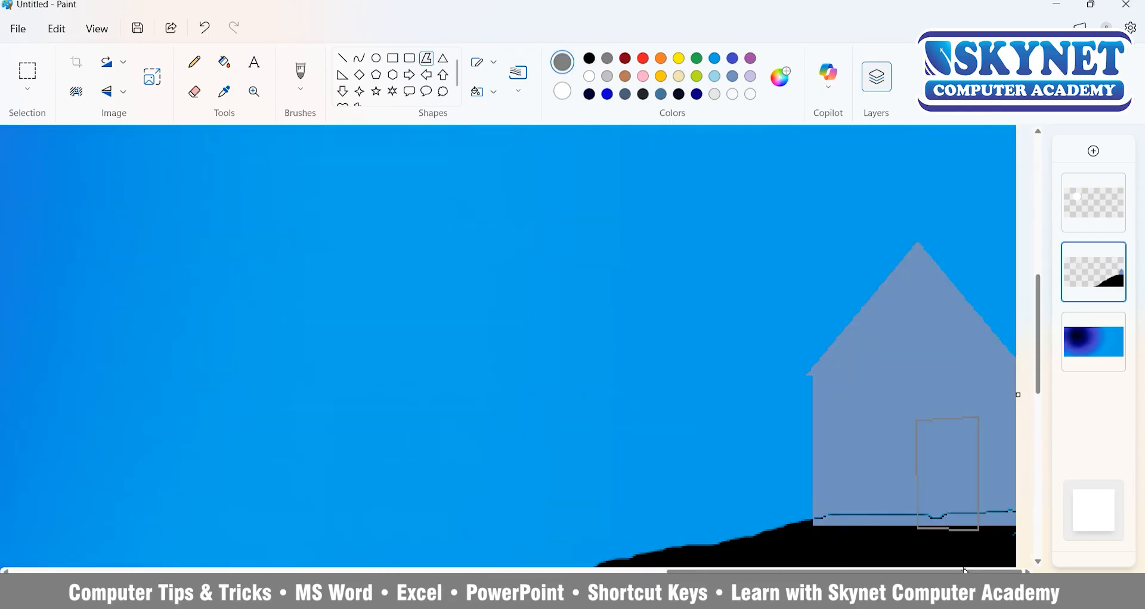
{"action": "left_click_drag", "start_coordinate": [814, 430], "coordinate": [869, 433]}
{"action": "left_click", "coordinate": [816, 478]}
{"action": "left_click", "coordinate": [814, 430]}
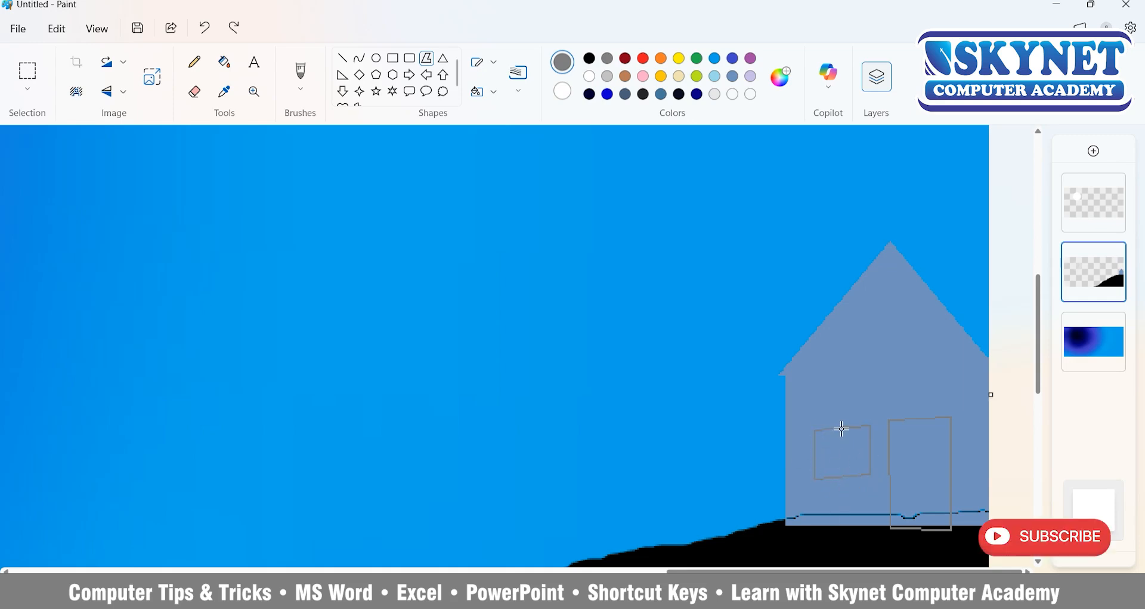
{"action": "left_click", "coordinate": [253, 91]}
{"action": "left_click", "coordinate": [343, 58]}
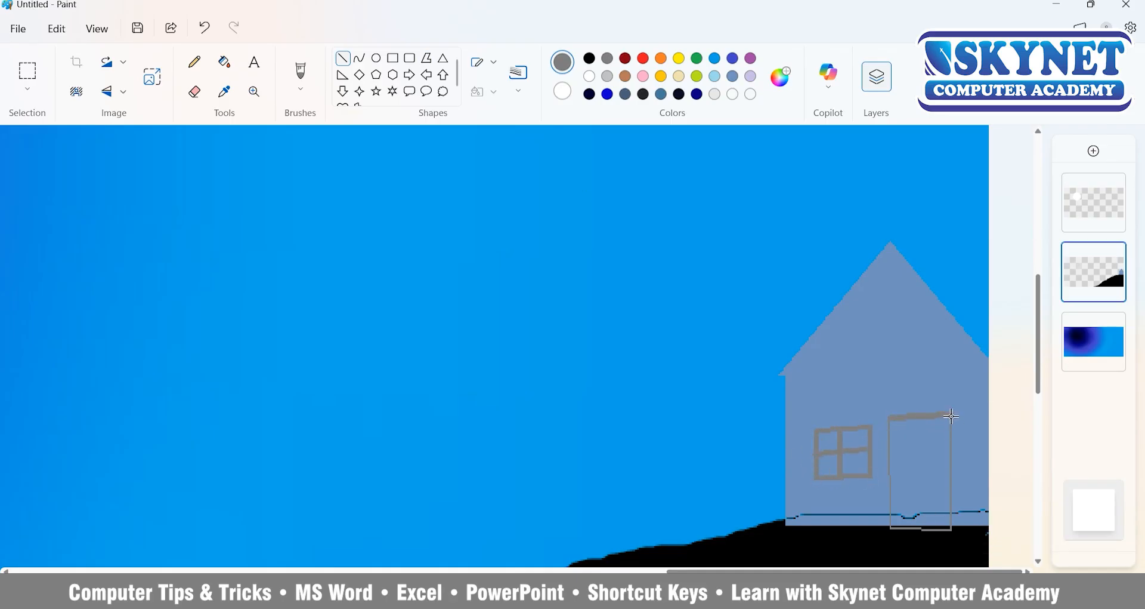
Fill the door and the four window panes with dark slate blue.
{"action": "left_click", "coordinate": [223, 61]}
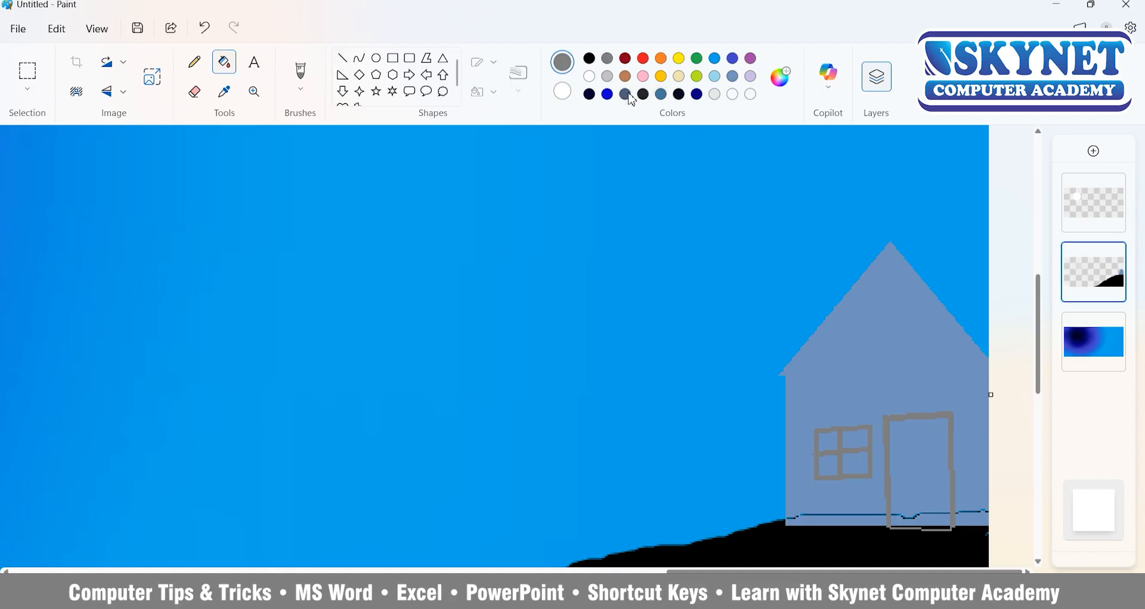
{"action": "left_click", "coordinate": [625, 93]}
{"action": "left_click", "coordinate": [919, 466]}
{"action": "left_click", "coordinate": [856, 438]}
{"action": "left_click", "coordinate": [855, 463]}
{"action": "left_click", "coordinate": [828, 441]}
{"action": "left_click", "coordinate": [835, 464]}
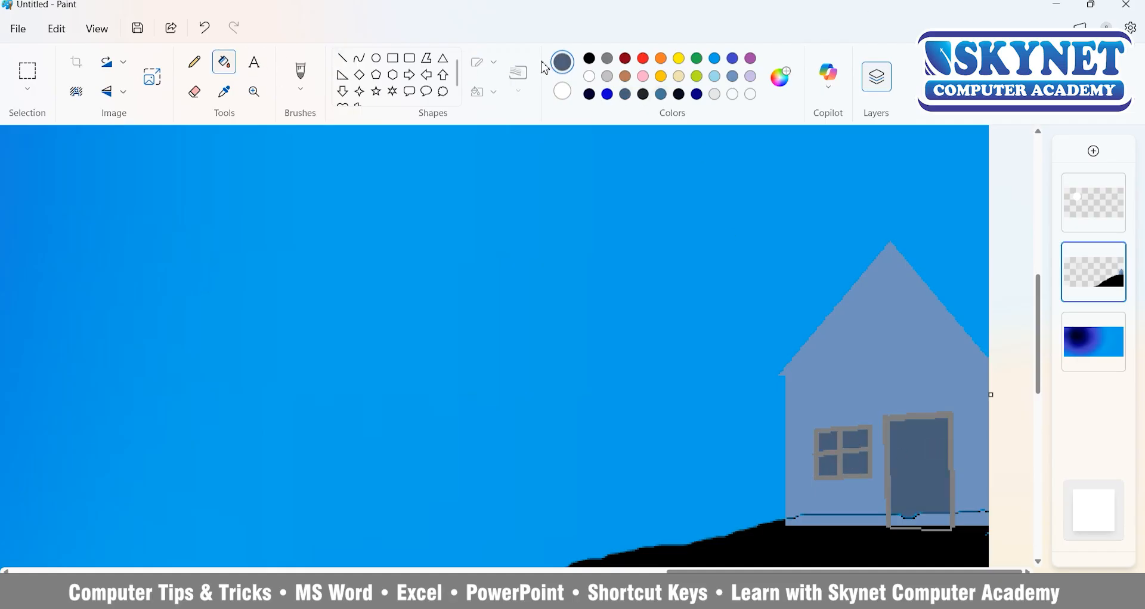
Trace both roof slopes with dark slate lines, then add parallel outer lines in the wall's blue-grey colour.
{"action": "left_click", "coordinate": [343, 58]}
{"action": "mouse_move", "coordinate": [887, 241]}
{"action": "left_mouse_down"}
{"action": "mouse_move", "coordinate": [994, 359]}
{"action": "mouse_move", "coordinate": [779, 376]}
{"action": "left_mouse_up"}
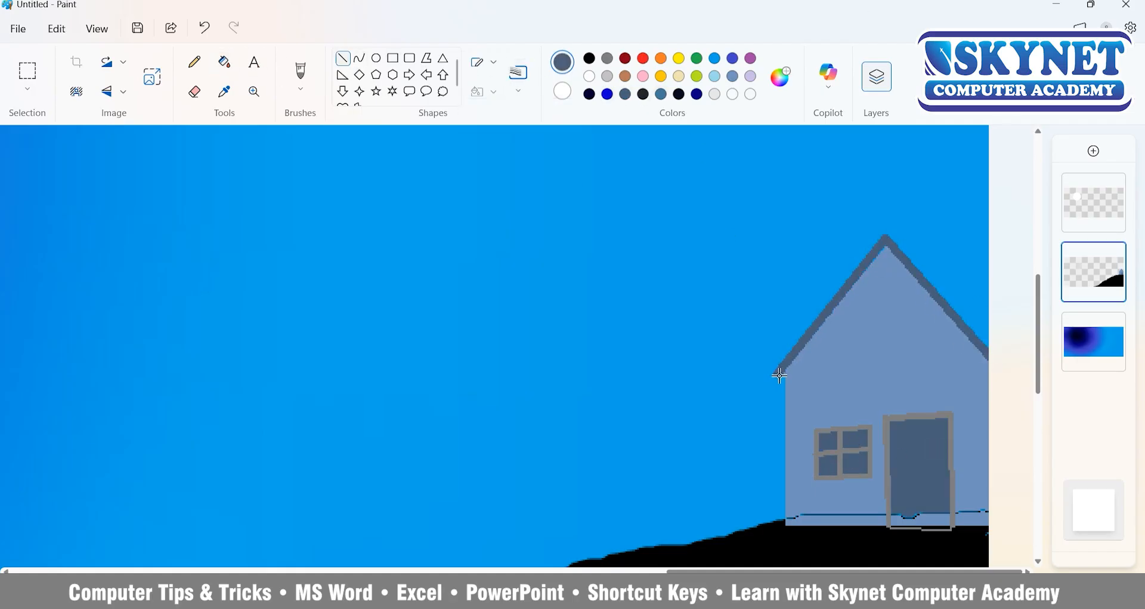
{"action": "left_click", "coordinate": [224, 91]}
{"action": "left_click", "coordinate": [926, 380]}
{"action": "left_click_drag", "start_coordinate": [882, 229], "coordinate": [770, 370]}
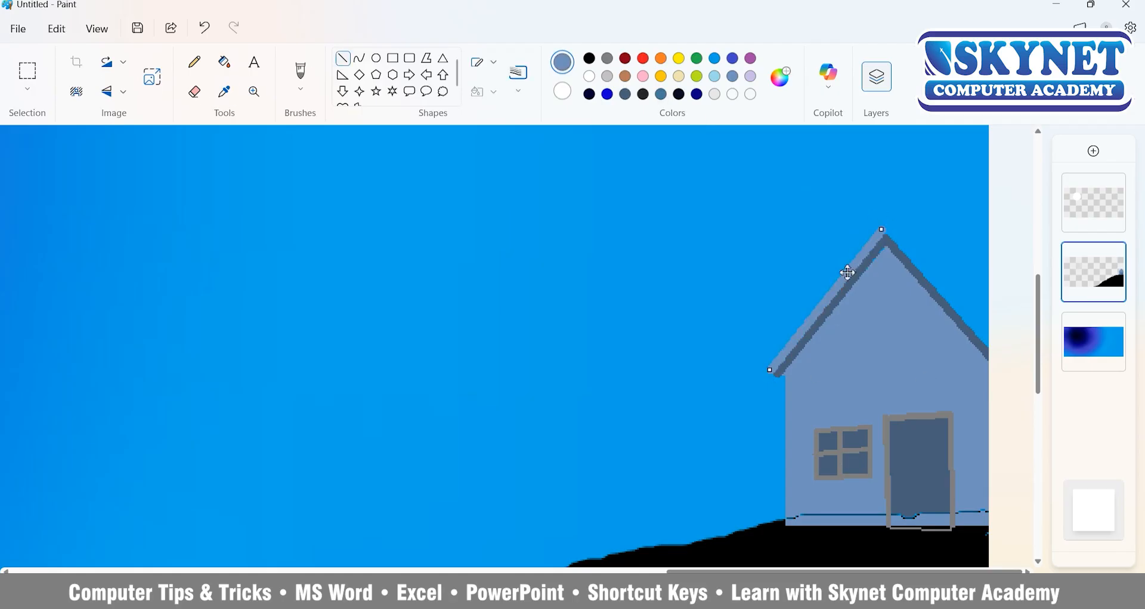
{"action": "left_click_drag", "start_coordinate": [887, 226], "coordinate": [993, 349]}
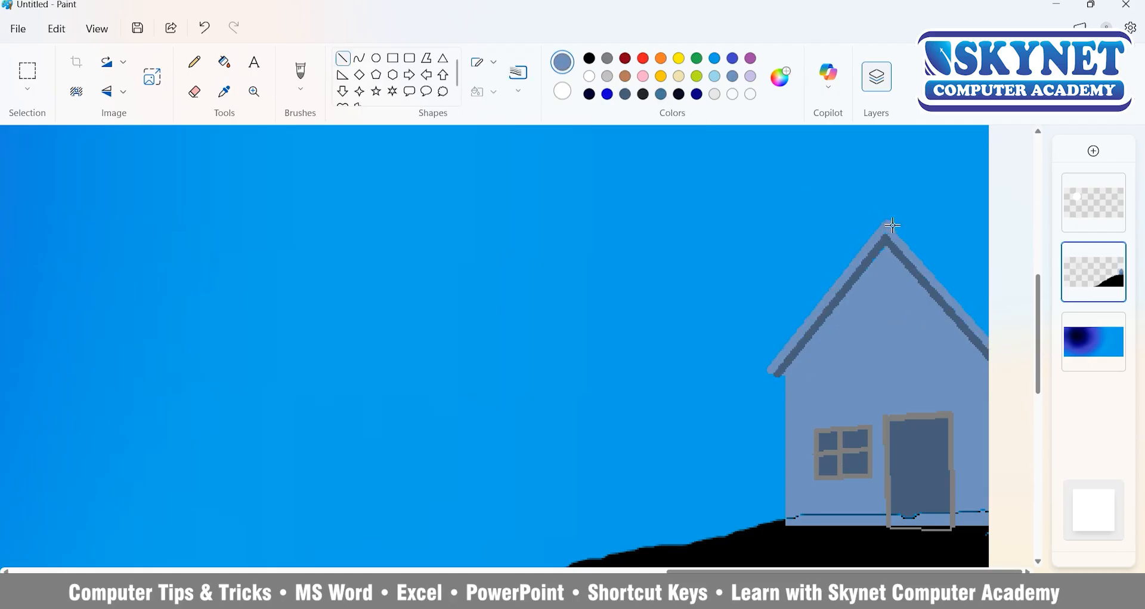
Draw the roof's ridge line from the peak to the right canvas edge and fill the enclosed roof side with blue-grey.
{"action": "left_click_drag", "start_coordinate": [893, 224], "coordinate": [1019, 242]}
{"action": "left_click", "coordinate": [224, 62]}
{"action": "left_click", "coordinate": [949, 278]}
{"action": "scroll", "coordinate": [949, 502], "scroll_direction": "down", "scroll_amount": 3}
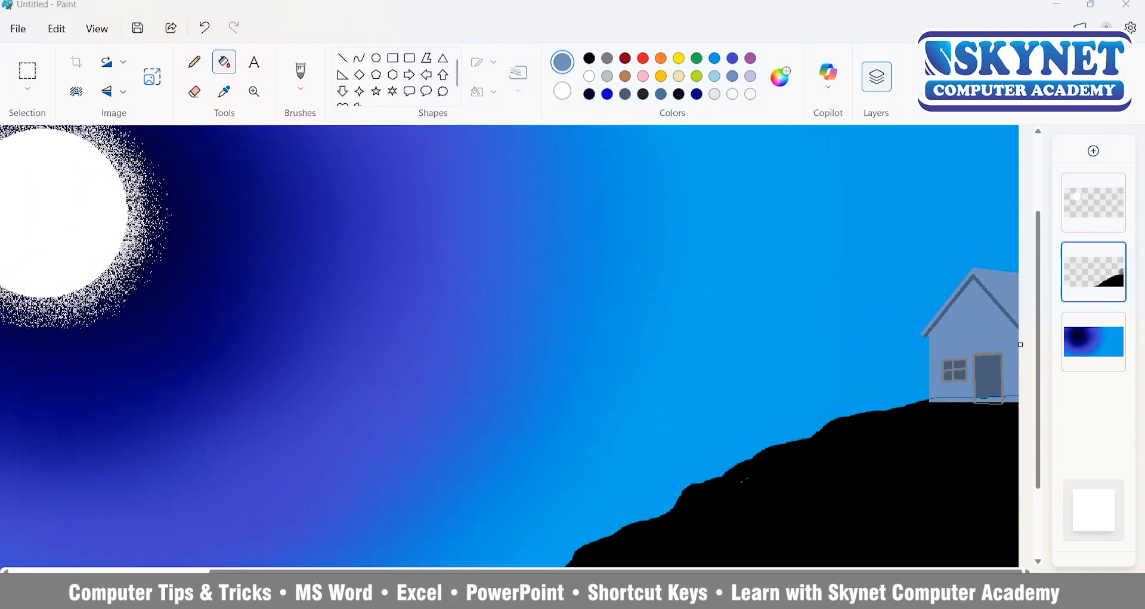
Add a new layer and move it between the hill-and-house layer and the sky background layer.
{"action": "scroll", "coordinate": [950, 502], "scroll_direction": "down", "scroll_amount": 2}
{"action": "left_click", "coordinate": [1093, 151]}
{"action": "left_click_drag", "start_coordinate": [1115, 212], "coordinate": [1114, 355]}
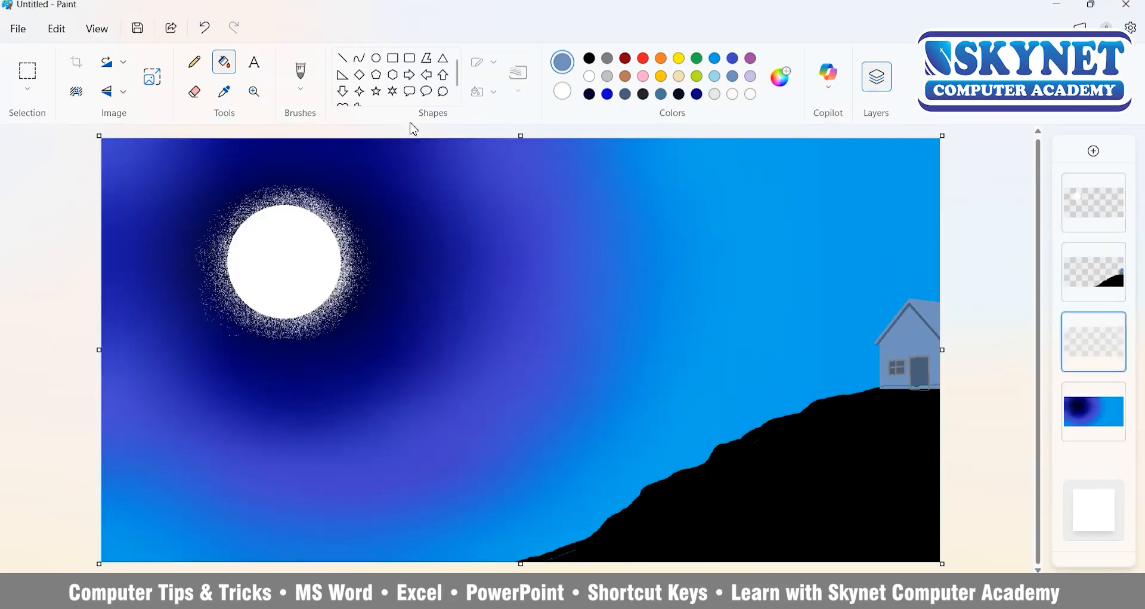
Paint a black mass of foliage behind the house down to the hill with an enlarged standard Brush.
{"action": "left_click", "coordinate": [590, 58]}
{"action": "left_click", "coordinate": [300, 88]}
{"action": "left_click", "coordinate": [334, 119]}
{"action": "left_click_drag", "start_coordinate": [24, 418], "coordinate": [24, 392]}
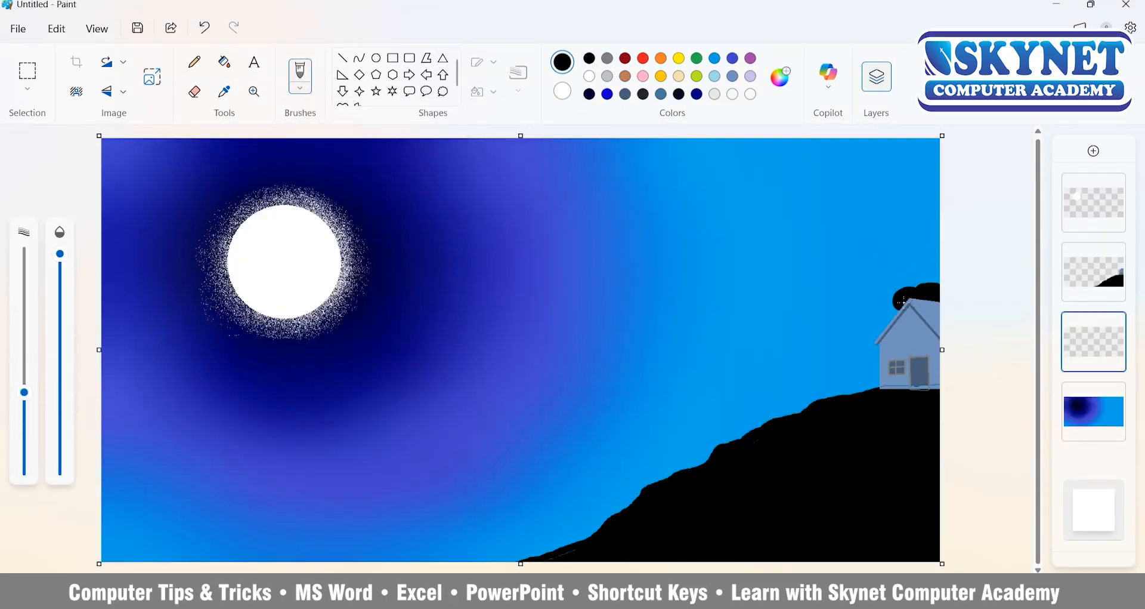
{"action": "mouse_move", "coordinate": [904, 301]}
{"action": "left_mouse_down"}
{"action": "mouse_move", "coordinate": [844, 387]}
{"action": "mouse_move", "coordinate": [924, 320]}
{"action": "left_mouse_up"}
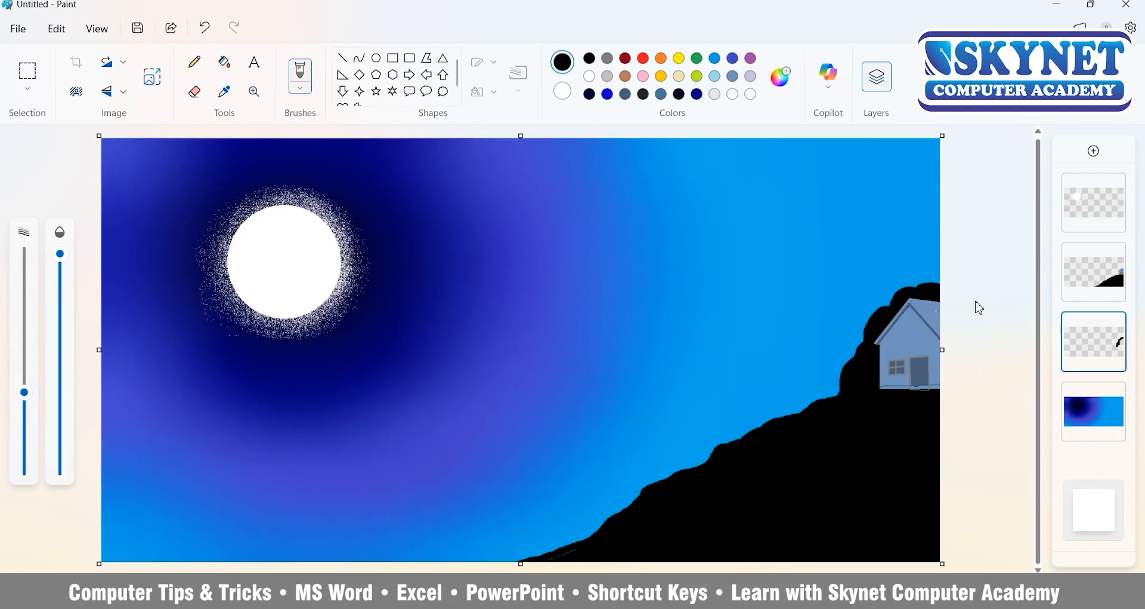
Spray black Airbrush speckles along the outer edge of the foliage with a reduced size, redoing an unsatisfactory stroke.
{"action": "left_click", "coordinate": [302, 89]}
{"action": "left_click", "coordinate": [337, 222]}
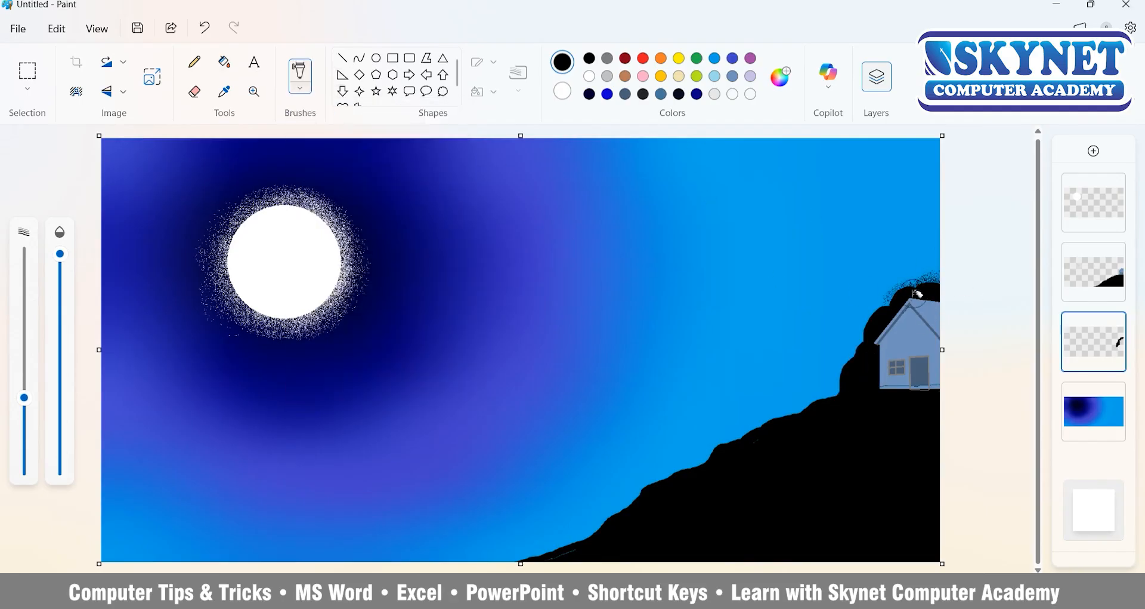
{"action": "mouse_move", "coordinate": [917, 294]}
{"action": "left_mouse_down"}
{"action": "mouse_move", "coordinate": [864, 335]}
{"action": "mouse_move", "coordinate": [847, 389]}
{"action": "left_mouse_up"}
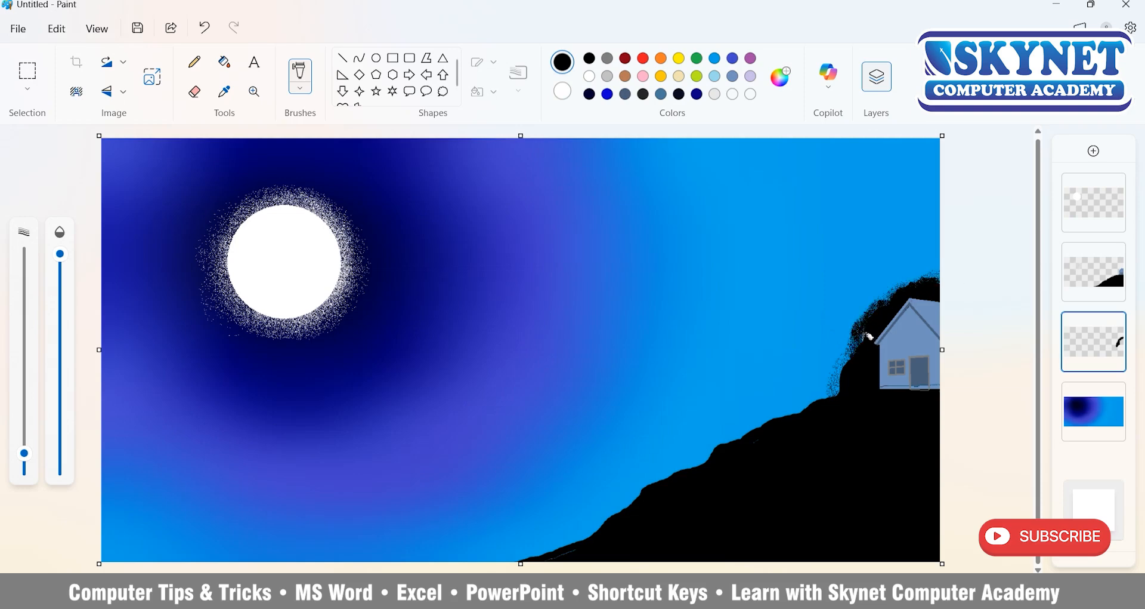
{"action": "key", "text": "ctrl+z"}
{"action": "left_click_drag", "start_coordinate": [852, 356], "coordinate": [834, 395]}
{"action": "left_click_drag", "start_coordinate": [24, 453], "coordinate": [24, 444]}
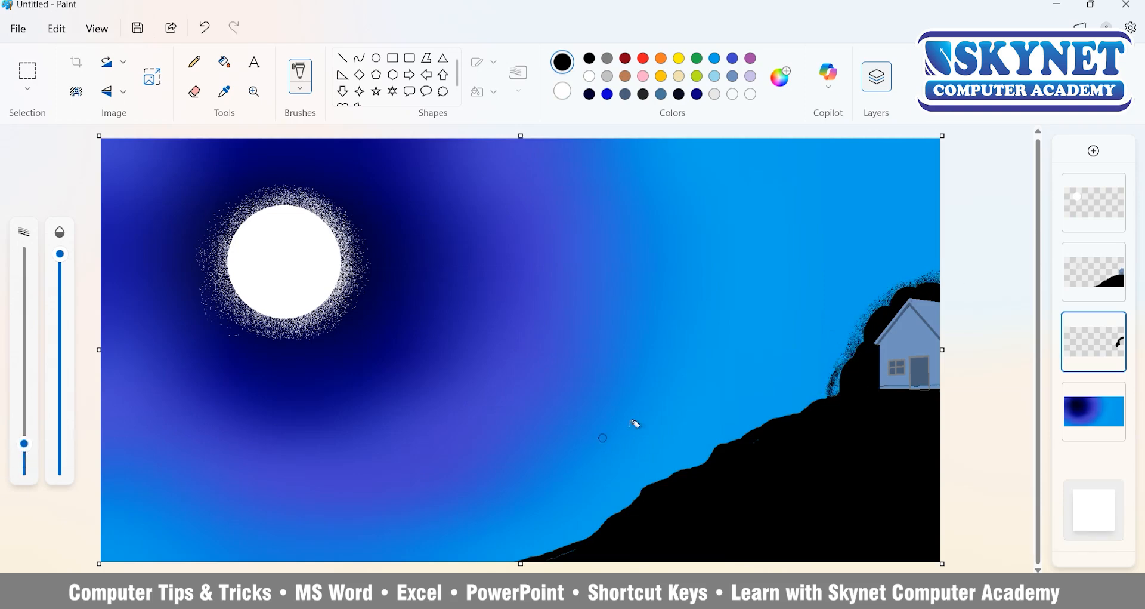
{"action": "left_click_drag", "start_coordinate": [861, 350], "coordinate": [896, 299]}
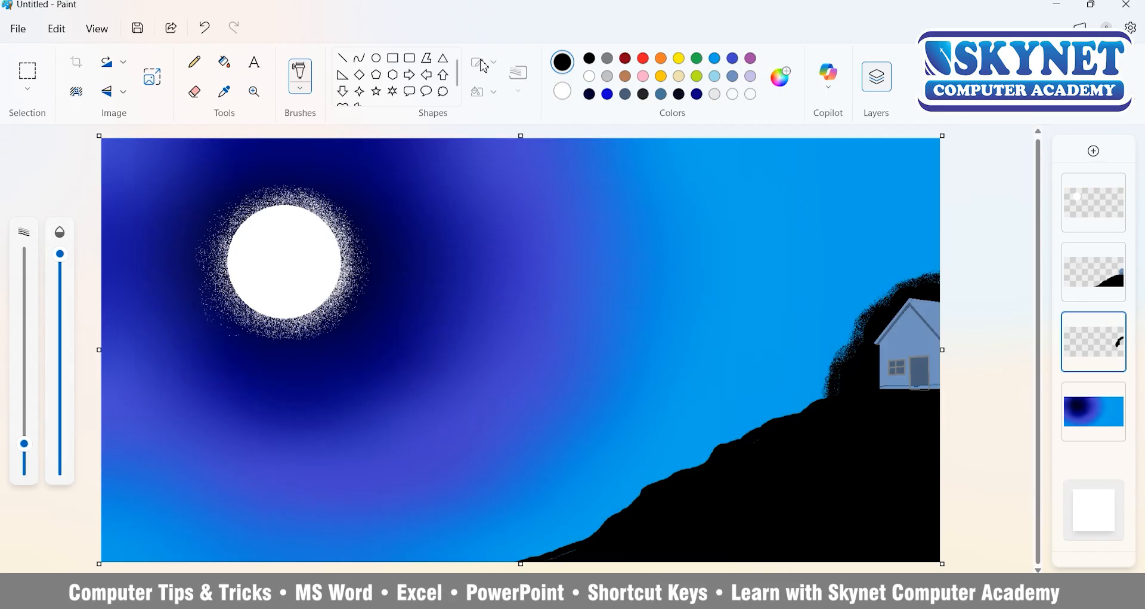
Choose the Oil brush and reduce its size.
{"action": "left_click", "coordinate": [304, 88]}
{"action": "left_click", "coordinate": [400, 262]}
{"action": "left_click", "coordinate": [302, 88]}
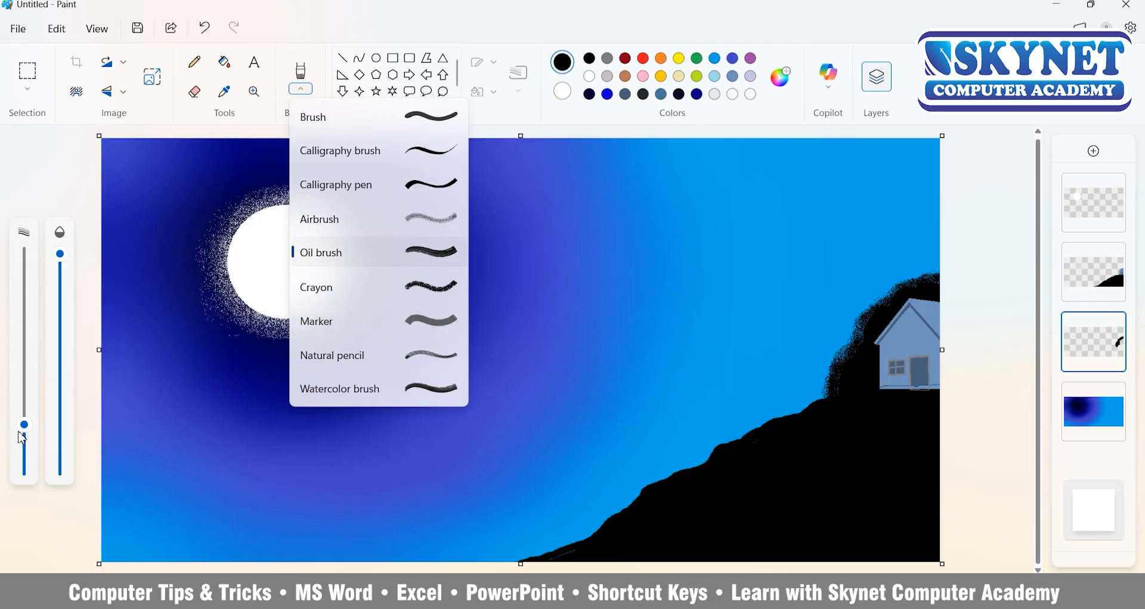
{"action": "left_click", "coordinate": [21, 430]}
{"action": "left_click_drag", "start_coordinate": [23, 426], "coordinate": [24, 457]}
Paint black over the base of the house on the hill layer with the standard Brush.
{"action": "left_click", "coordinate": [303, 88]}
{"action": "left_click", "coordinate": [328, 122]}
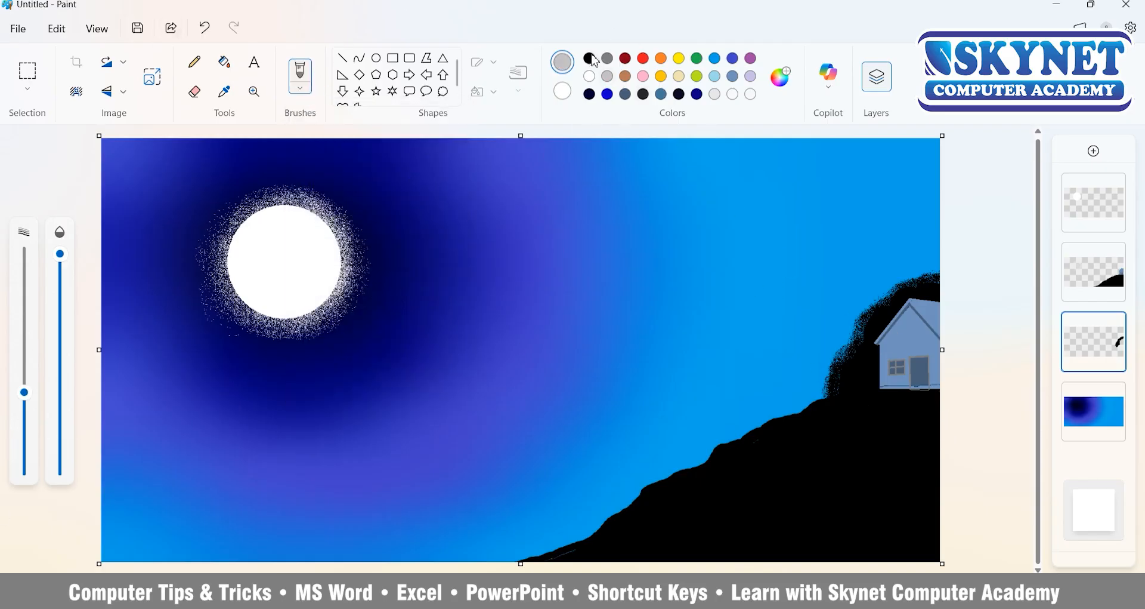
{"action": "left_click", "coordinate": [589, 57]}
{"action": "left_click", "coordinate": [1109, 247]}
{"action": "left_click_drag", "start_coordinate": [935, 396], "coordinate": [938, 396]}
Paint three short curved light-grey Oil brush strokes on the hill just below the house, slightly lowering the opacity.
{"action": "left_click", "coordinate": [301, 77]}
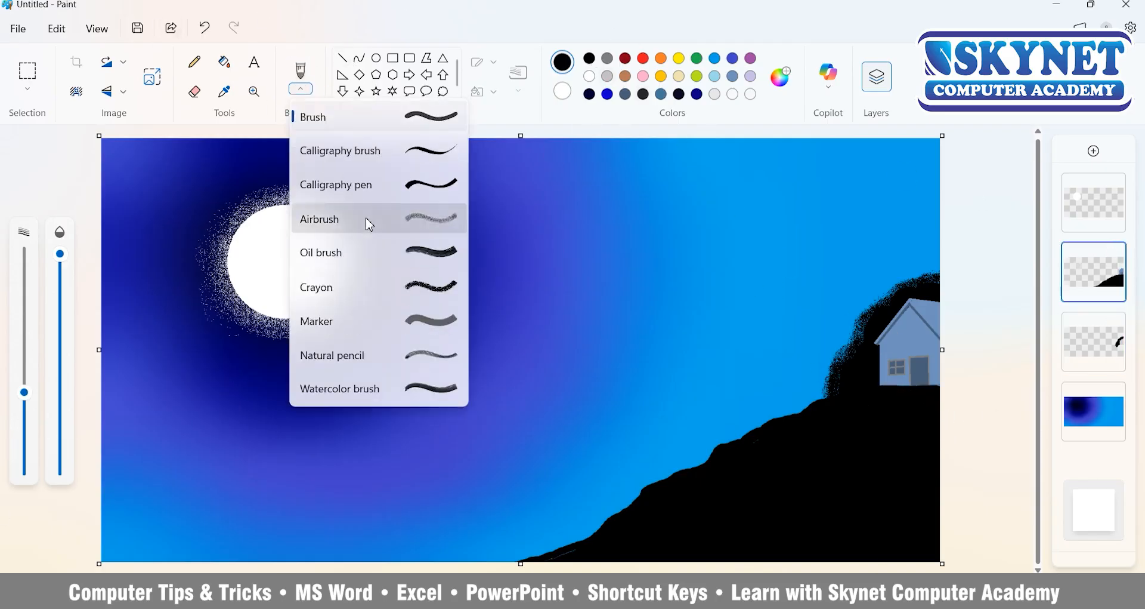
{"action": "left_click", "coordinate": [365, 223]}
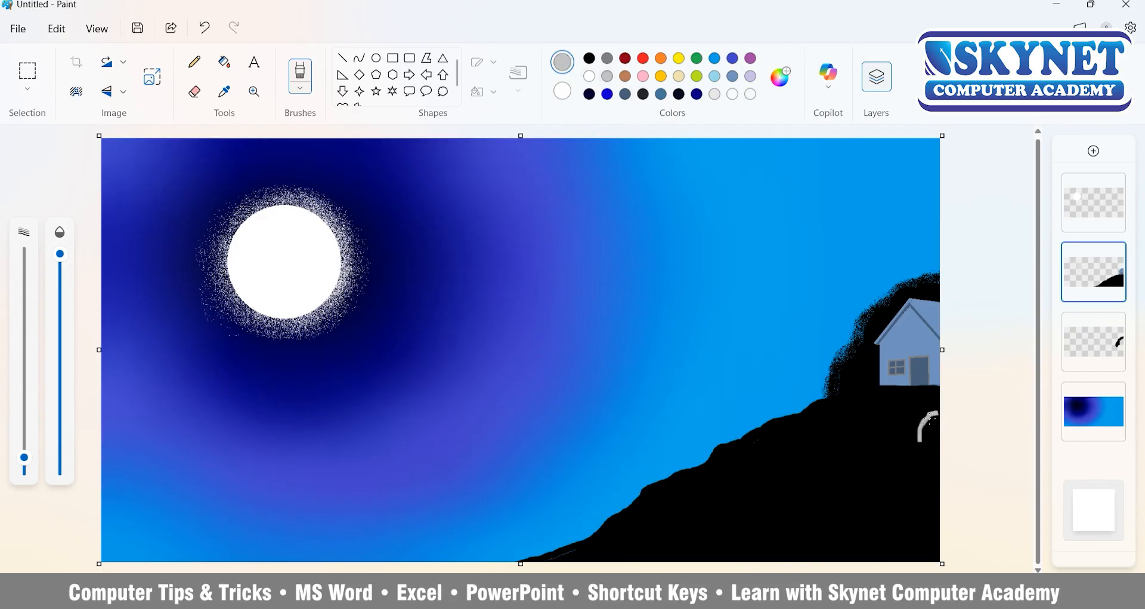
{"action": "left_click", "coordinate": [21, 462]}
{"action": "left_click", "coordinate": [60, 275]}
{"action": "left_click_drag", "start_coordinate": [910, 416], "coordinate": [887, 433]}
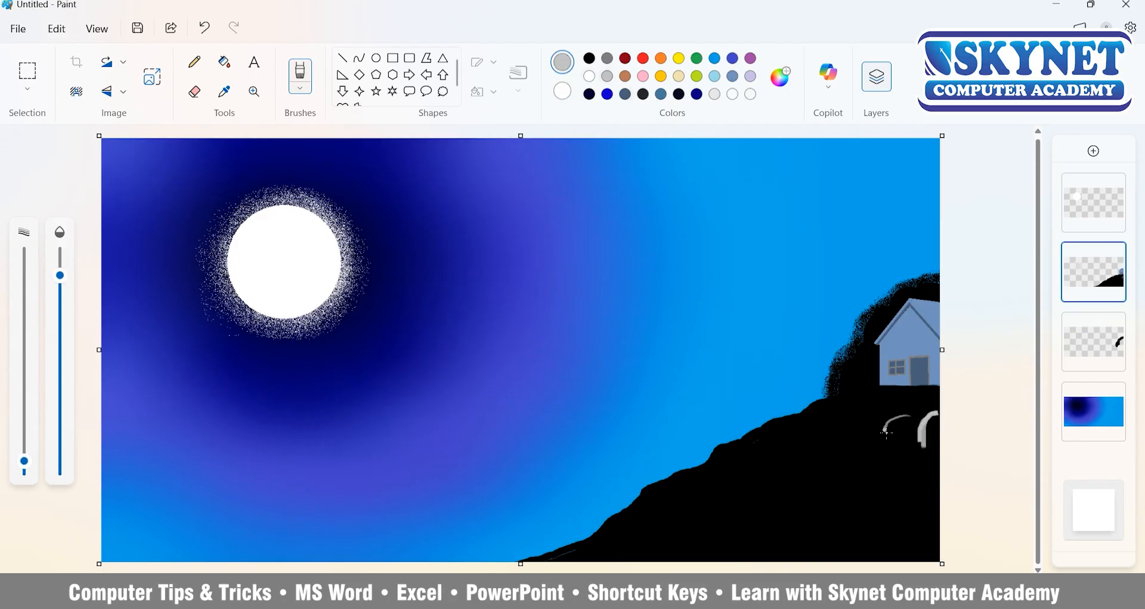
{"action": "scroll", "coordinate": [882, 455], "scroll_direction": "up", "scroll_amount": 3}
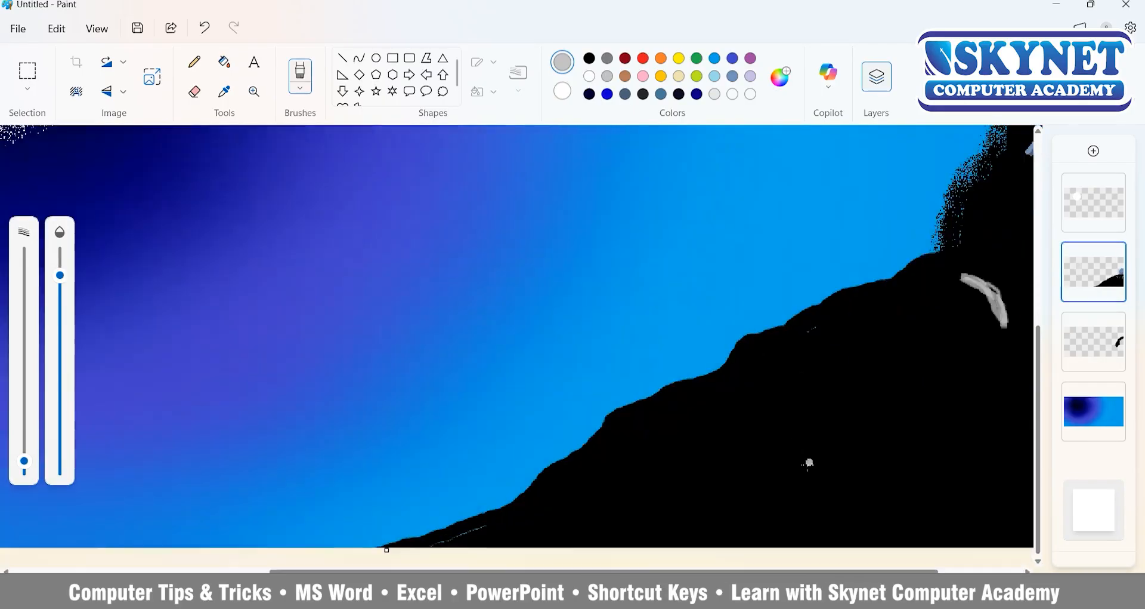
{"action": "scroll", "coordinate": [857, 365], "scroll_direction": "down", "scroll_amount": 3}
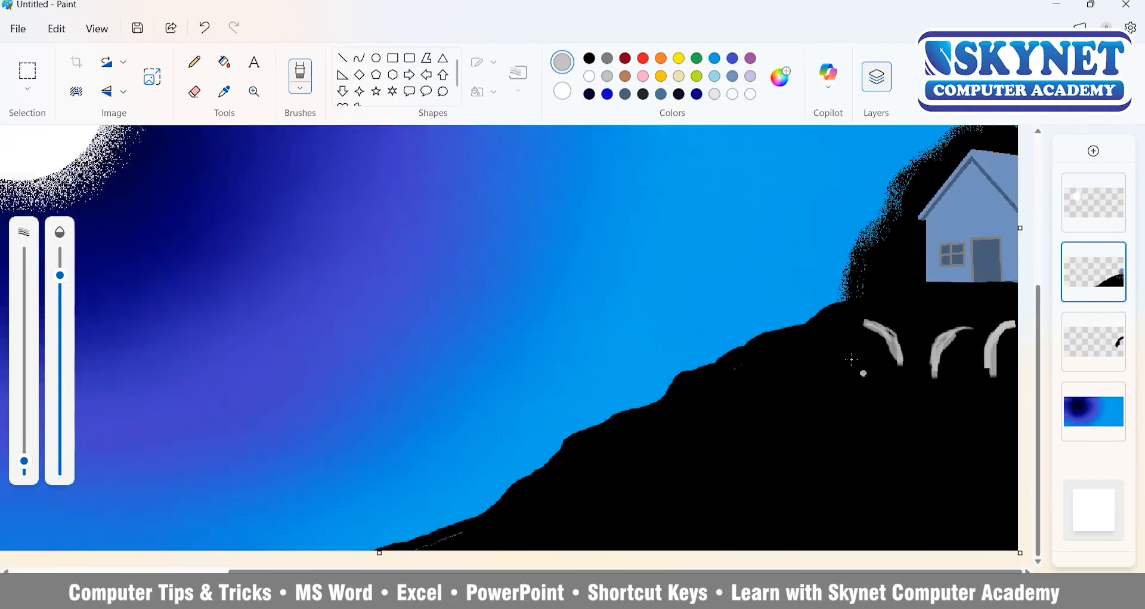
Paint longer curved light-grey rock outlines down the right part of the hill to the bottom edge.
{"action": "scroll", "coordinate": [741, 359], "scroll_direction": "up", "scroll_amount": 4}
{"action": "scroll", "coordinate": [741, 359], "scroll_direction": "down", "scroll_amount": 5}
{"action": "left_click_drag", "start_coordinate": [814, 571], "coordinate": [981, 571]}
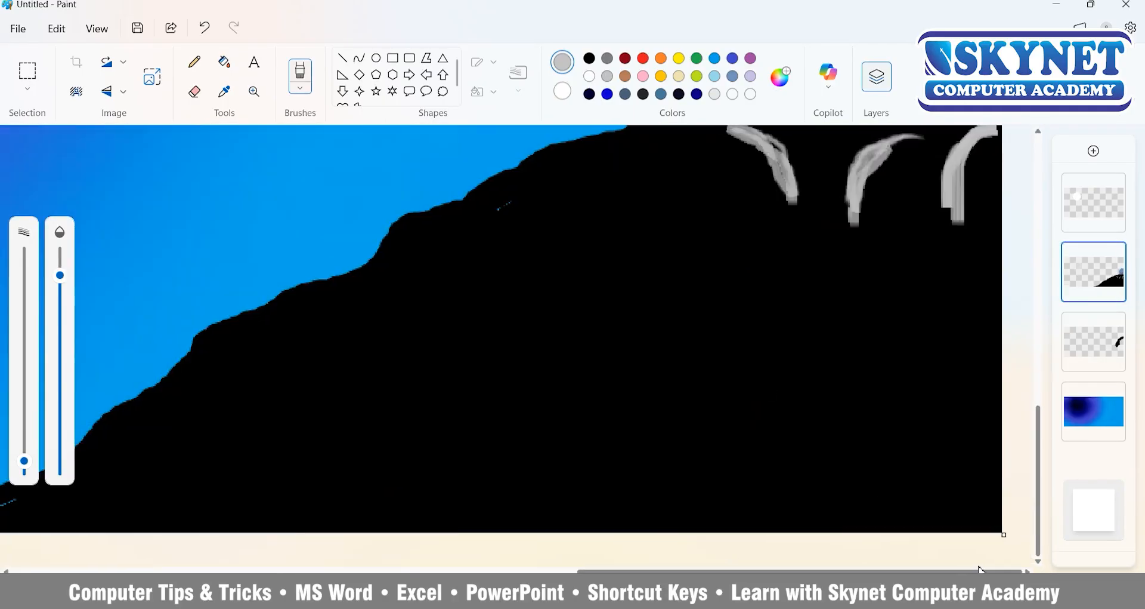
{"action": "left_click_drag", "start_coordinate": [971, 225], "coordinate": [888, 313]}
{"action": "left_click_drag", "start_coordinate": [854, 226], "coordinate": [826, 313]}
{"action": "mouse_move", "coordinate": [761, 202]}
{"action": "left_mouse_down"}
{"action": "mouse_move", "coordinate": [814, 270]}
{"action": "mouse_move", "coordinate": [810, 357]}
{"action": "left_mouse_up"}
{"action": "mouse_move", "coordinate": [932, 329]}
{"action": "left_mouse_down"}
{"action": "mouse_move", "coordinate": [837, 351]}
{"action": "mouse_move", "coordinate": [789, 427]}
{"action": "left_mouse_up"}
{"action": "mouse_move", "coordinate": [803, 341]}
{"action": "left_mouse_down"}
{"action": "mouse_move", "coordinate": [695, 418]}
{"action": "mouse_move", "coordinate": [641, 431]}
{"action": "mouse_move", "coordinate": [571, 490]}
{"action": "mouse_move", "coordinate": [557, 531]}
{"action": "left_mouse_up"}
{"action": "mouse_move", "coordinate": [717, 459]}
{"action": "left_mouse_down"}
{"action": "mouse_move", "coordinate": [807, 434]}
{"action": "mouse_move", "coordinate": [649, 531]}
{"action": "left_mouse_up"}
Extend and thicken the leftmost light-grey stroke below the house up to the hill's edge.
{"action": "scroll", "coordinate": [699, 239], "scroll_direction": "up", "scroll_amount": 2}
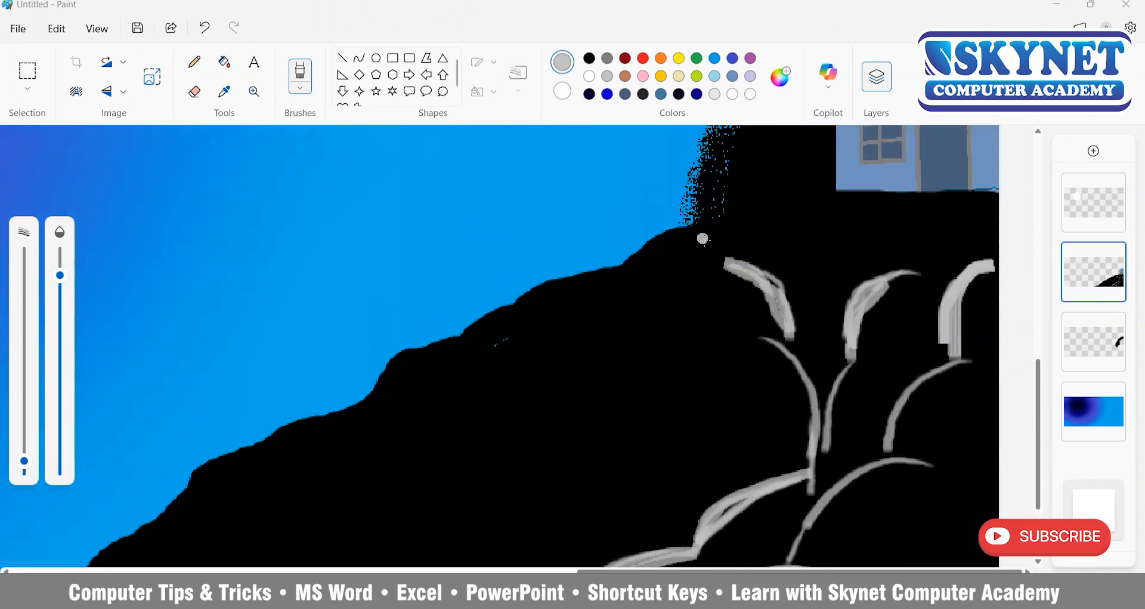
{"action": "left_click_drag", "start_coordinate": [703, 236], "coordinate": [780, 295]}
{"action": "mouse_move", "coordinate": [714, 227]}
{"action": "left_mouse_down"}
{"action": "mouse_move", "coordinate": [741, 257]}
{"action": "mouse_move", "coordinate": [719, 272]}
{"action": "mouse_move", "coordinate": [786, 341]}
{"action": "left_mouse_up"}
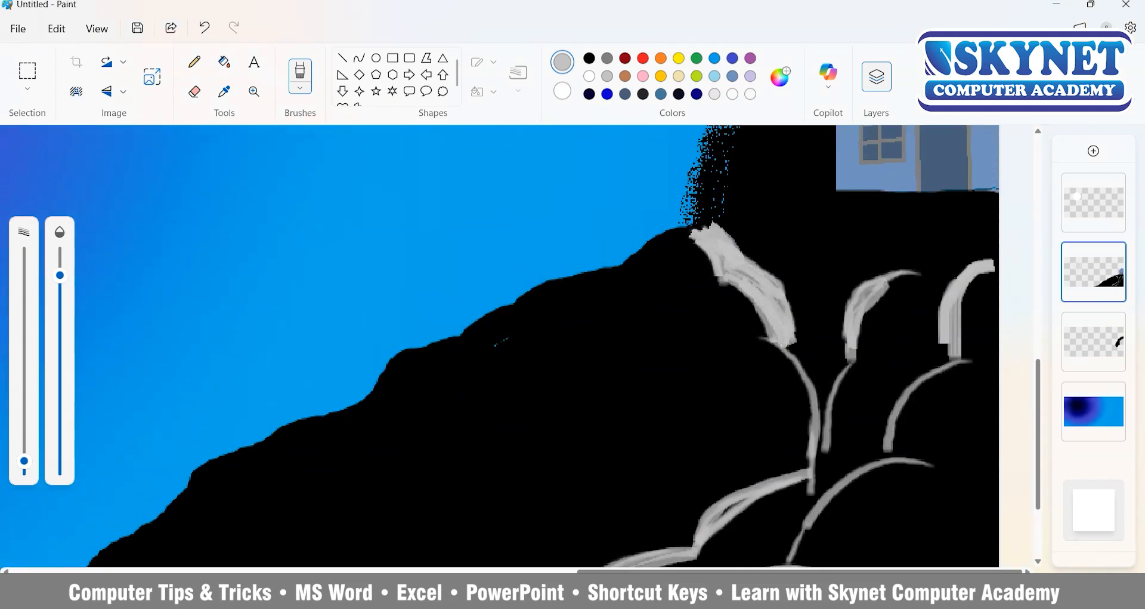
Paint the two upper branches of a stream in steel blue between the light-grey rock outlines below the house.
{"action": "mouse_move", "coordinate": [716, 229]}
{"action": "left_mouse_down"}
{"action": "mouse_move", "coordinate": [787, 340]}
{"action": "mouse_move", "coordinate": [826, 436]}
{"action": "mouse_move", "coordinate": [817, 492]}
{"action": "left_mouse_up"}
{"action": "mouse_move", "coordinate": [916, 290]}
{"action": "left_mouse_down"}
{"action": "mouse_move", "coordinate": [864, 351]}
{"action": "mouse_move", "coordinate": [871, 382]}
{"action": "mouse_move", "coordinate": [958, 270]}
{"action": "mouse_move", "coordinate": [926, 313]}
{"action": "mouse_move", "coordinate": [919, 364]}
{"action": "mouse_move", "coordinate": [871, 388]}
{"action": "mouse_move", "coordinate": [874, 346]}
{"action": "left_mouse_up"}
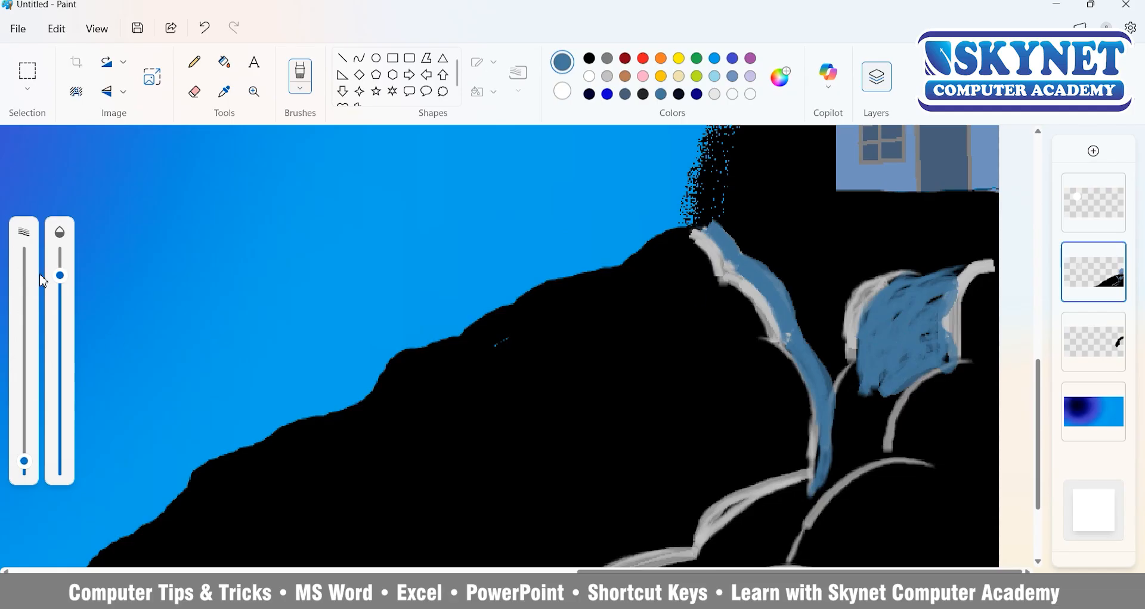
{"action": "mouse_move", "coordinate": [919, 279]}
{"action": "left_mouse_down"}
{"action": "mouse_move", "coordinate": [838, 409]}
{"action": "mouse_move", "coordinate": [852, 378]}
{"action": "mouse_move", "coordinate": [825, 476]}
{"action": "left_mouse_up"}
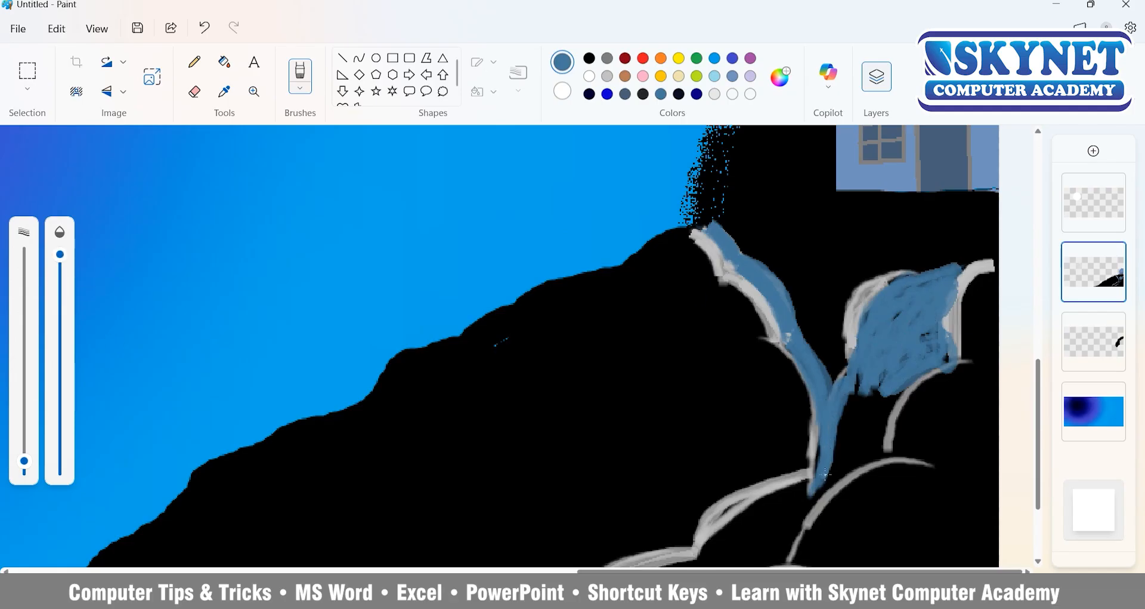
Fill the rest of the stream down to the canvas's bottom edge in steel blue with a larger brush at full opacity.
{"action": "left_click_drag", "start_coordinate": [24, 461], "coordinate": [24, 432]}
{"action": "mouse_move", "coordinate": [883, 380]}
{"action": "left_mouse_down"}
{"action": "mouse_move", "coordinate": [872, 425]}
{"action": "mouse_move", "coordinate": [863, 412]}
{"action": "mouse_move", "coordinate": [826, 468]}
{"action": "mouse_move", "coordinate": [853, 465]}
{"action": "mouse_move", "coordinate": [778, 543]}
{"action": "left_mouse_up"}
{"action": "key", "text": "ctrl+z"}
{"action": "scroll", "coordinate": [836, 424], "scroll_direction": "down", "scroll_amount": 3}
{"action": "mouse_move", "coordinate": [813, 346]}
{"action": "left_mouse_down"}
{"action": "mouse_move", "coordinate": [705, 428]}
{"action": "mouse_move", "coordinate": [766, 422]}
{"action": "mouse_move", "coordinate": [692, 463]}
{"action": "mouse_move", "coordinate": [719, 454]}
{"action": "mouse_move", "coordinate": [571, 498]}
{"action": "mouse_move", "coordinate": [585, 472]}
{"action": "mouse_move", "coordinate": [492, 525]}
{"action": "mouse_move", "coordinate": [595, 508]}
{"action": "mouse_move", "coordinate": [533, 531]}
{"action": "mouse_move", "coordinate": [609, 485]}
{"action": "mouse_move", "coordinate": [722, 457]}
{"action": "mouse_move", "coordinate": [538, 551]}
{"action": "left_mouse_up"}
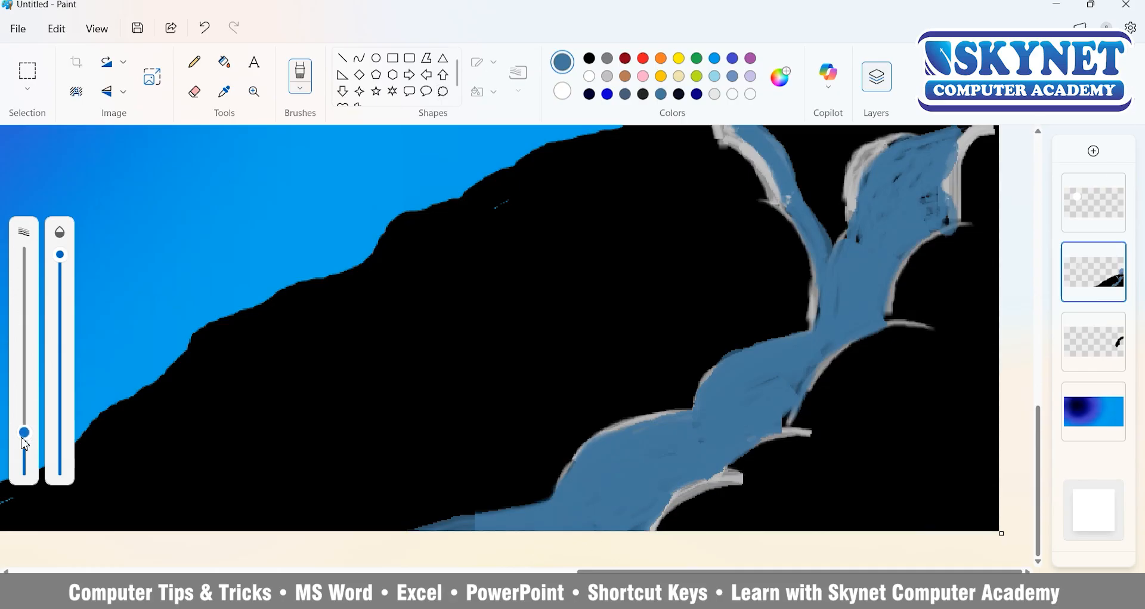
Repaint the curved banks along both sides of the lower stream with thick light-grey strokes.
{"action": "mouse_move", "coordinate": [980, 207]}
{"action": "left_mouse_down"}
{"action": "mouse_move", "coordinate": [794, 412]}
{"action": "mouse_move", "coordinate": [829, 421]}
{"action": "mouse_move", "coordinate": [704, 483]}
{"action": "left_mouse_up"}
{"action": "left_click_drag", "start_coordinate": [647, 525], "coordinate": [757, 475]}
{"action": "mouse_move", "coordinate": [707, 412]}
{"action": "left_mouse_down"}
{"action": "mouse_move", "coordinate": [556, 501]}
{"action": "mouse_move", "coordinate": [415, 529]}
{"action": "left_mouse_up"}
{"action": "left_click_drag", "start_coordinate": [807, 330], "coordinate": [684, 407]}
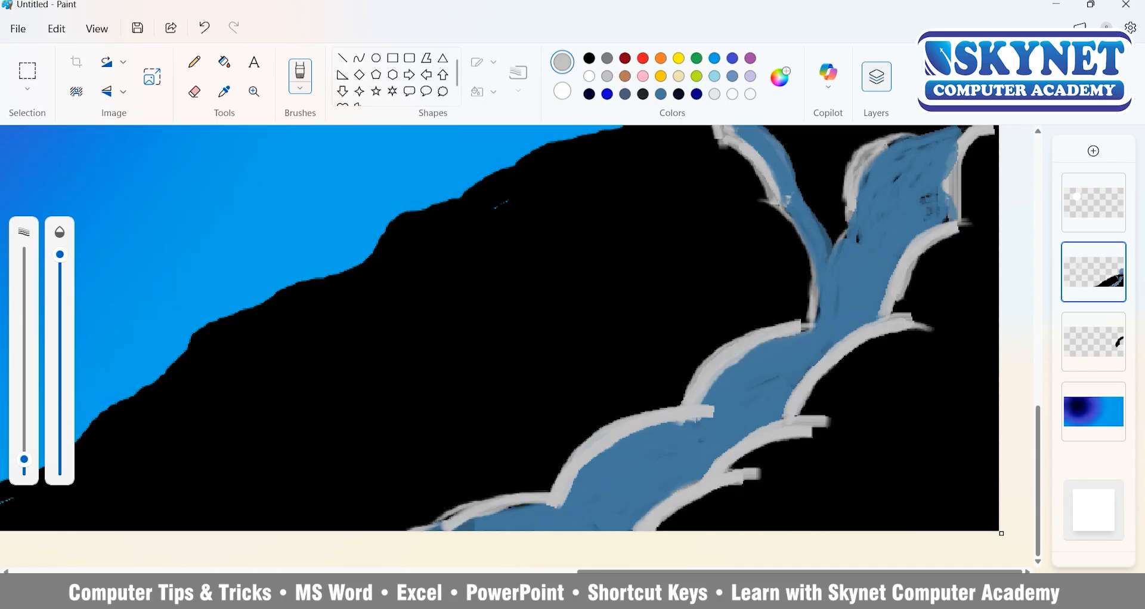
Thicken the light-grey banks around the stream's upper branches where they meet below the house.
{"action": "mouse_move", "coordinate": [777, 209]}
{"action": "left_mouse_down"}
{"action": "mouse_move", "coordinate": [813, 275]}
{"action": "mouse_move", "coordinate": [824, 340]}
{"action": "left_mouse_up"}
{"action": "scroll", "coordinate": [885, 255], "scroll_direction": "up", "scroll_amount": 1}
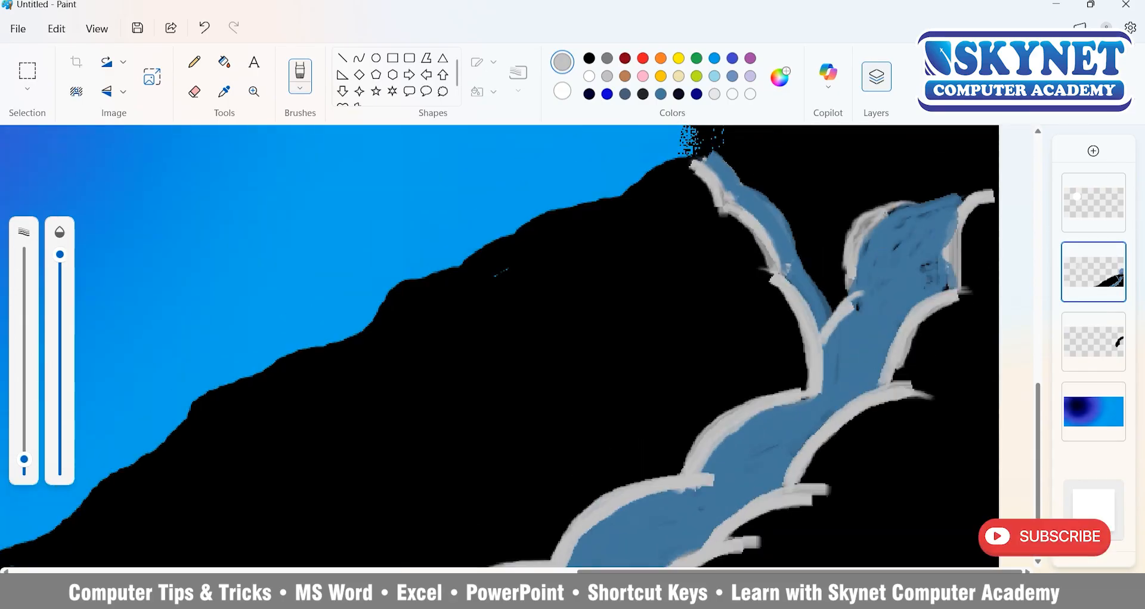
{"action": "mouse_move", "coordinate": [834, 297]}
{"action": "left_mouse_down"}
{"action": "mouse_move", "coordinate": [877, 200]}
{"action": "mouse_move", "coordinate": [961, 197]}
{"action": "mouse_move", "coordinate": [955, 281]}
{"action": "mouse_move", "coordinate": [901, 369]}
{"action": "left_mouse_up"}
{"action": "mouse_move", "coordinate": [678, 164]}
{"action": "left_mouse_down"}
{"action": "mouse_move", "coordinate": [775, 274]}
{"action": "mouse_move", "coordinate": [821, 376]}
{"action": "left_mouse_up"}
Paint thin lavender ripple lines along the stream with a smaller brush and reduced opacity.
{"action": "scroll", "coordinate": [889, 274], "scroll_direction": "down", "scroll_amount": 1}
{"action": "scroll", "coordinate": [888, 274], "scroll_direction": "down", "scroll_amount": 3}
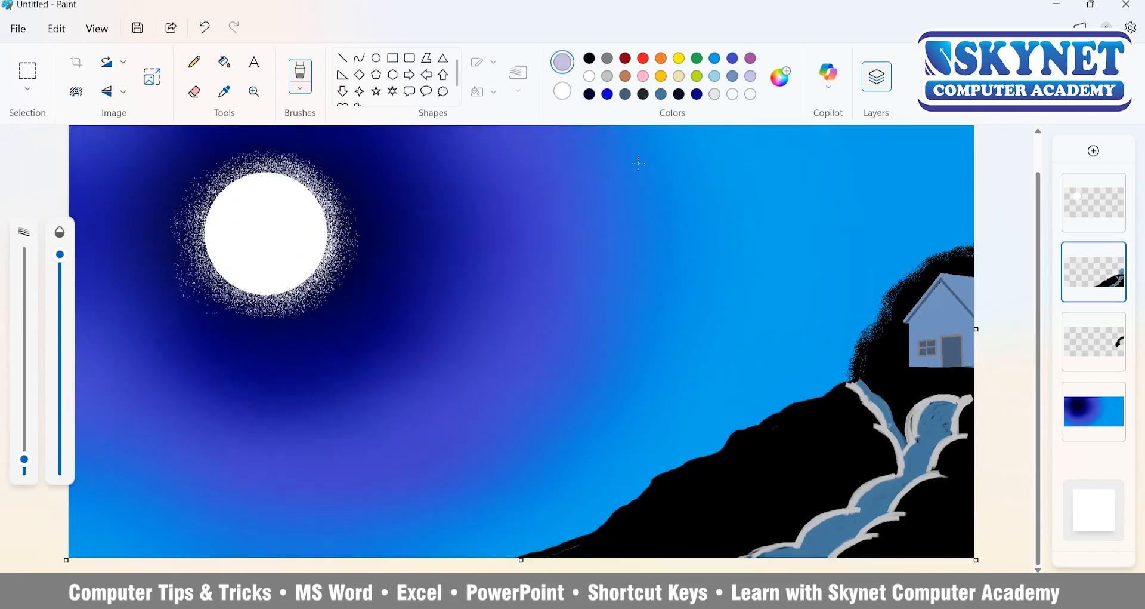
{"action": "left_click_drag", "start_coordinate": [64, 262], "coordinate": [60, 310]}
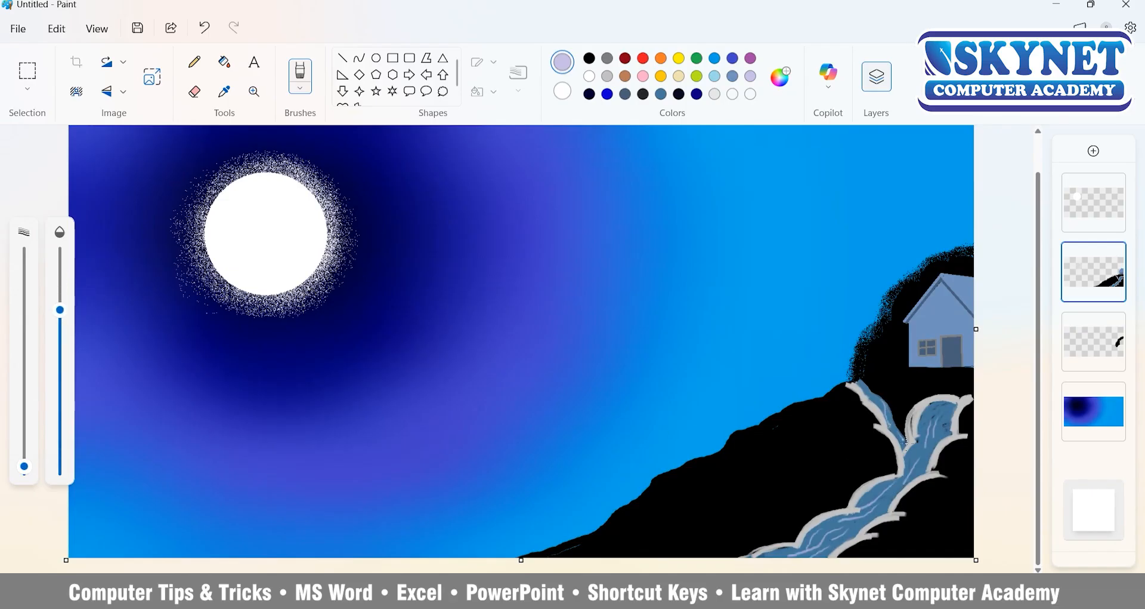
{"action": "scroll", "coordinate": [891, 388], "scroll_direction": "up", "scroll_amount": 1}
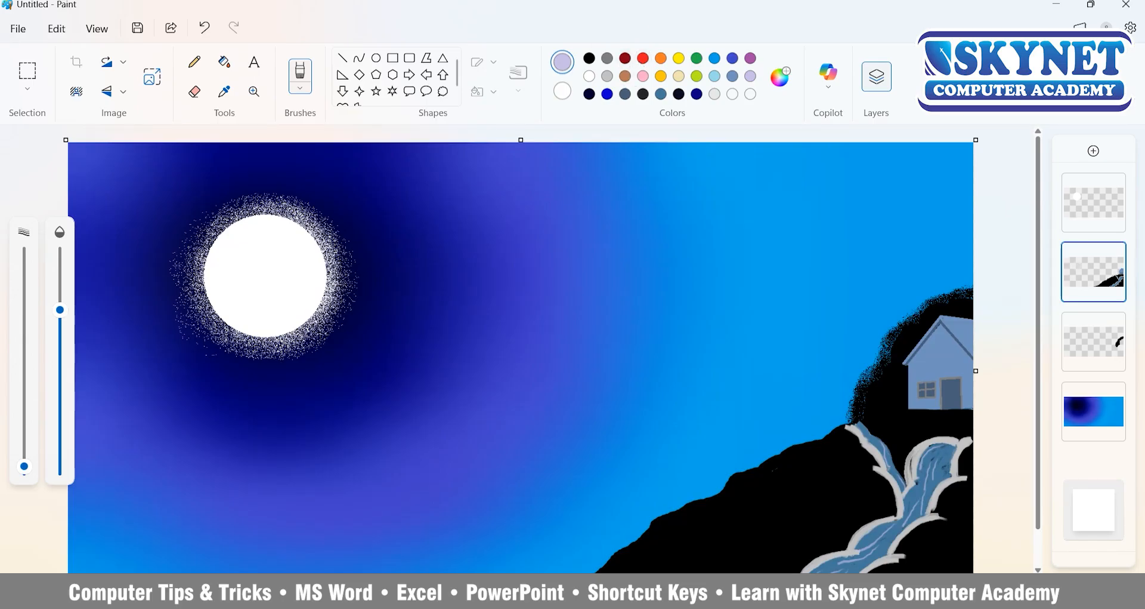
{"action": "left_click", "coordinate": [300, 77]}
{"action": "left_click", "coordinate": [334, 176]}
{"action": "left_click_drag", "start_coordinate": [421, 283], "coordinate": [591, 246]}
{"action": "key", "text": "ctrl+z"}
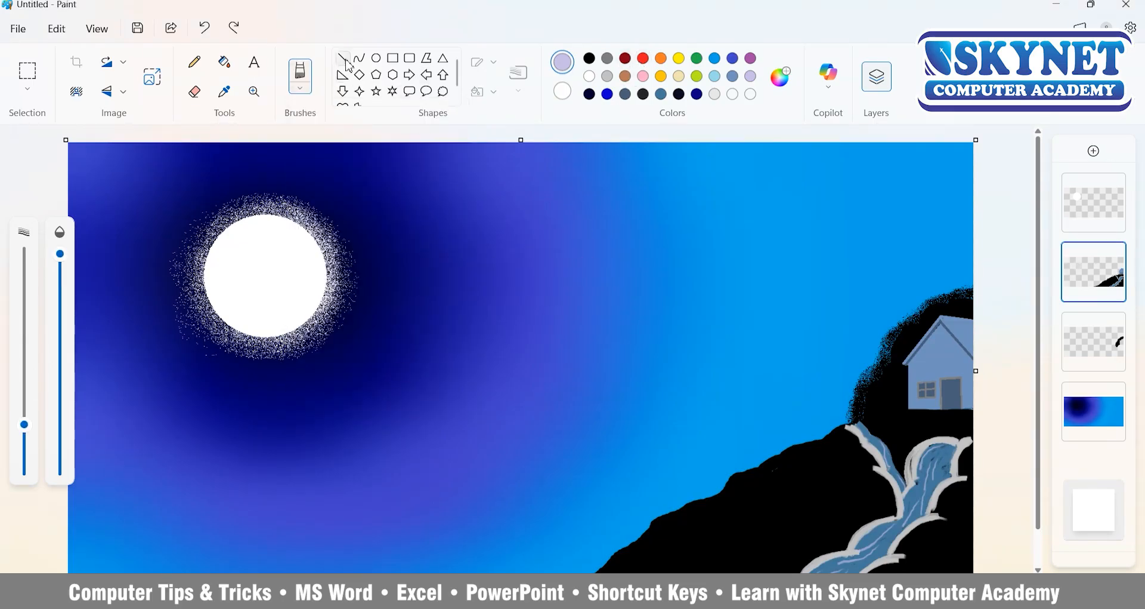
Draw a lavender shooting star with a thin tail and a thickened head in the sky to the lower right of the moon.
{"action": "left_click", "coordinate": [300, 76]}
{"action": "left_click", "coordinate": [358, 181]}
{"action": "left_click_drag", "start_coordinate": [392, 260], "coordinate": [455, 233]}
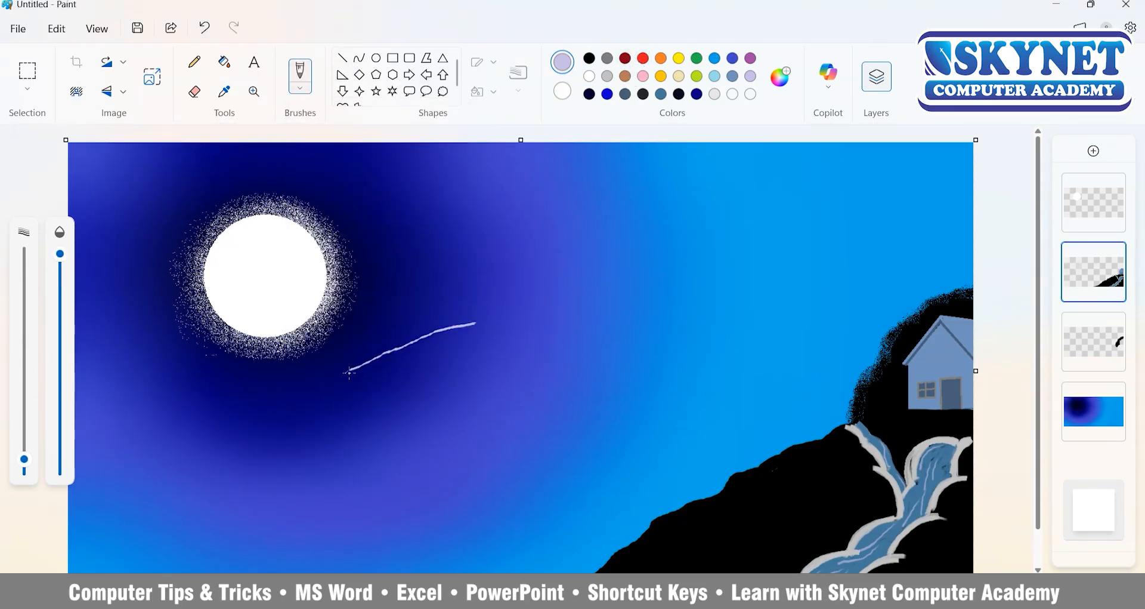
{"action": "scroll", "coordinate": [361, 388], "scroll_direction": "up", "scroll_amount": 3}
{"action": "left_click_drag", "start_coordinate": [428, 346], "coordinate": [520, 320]}
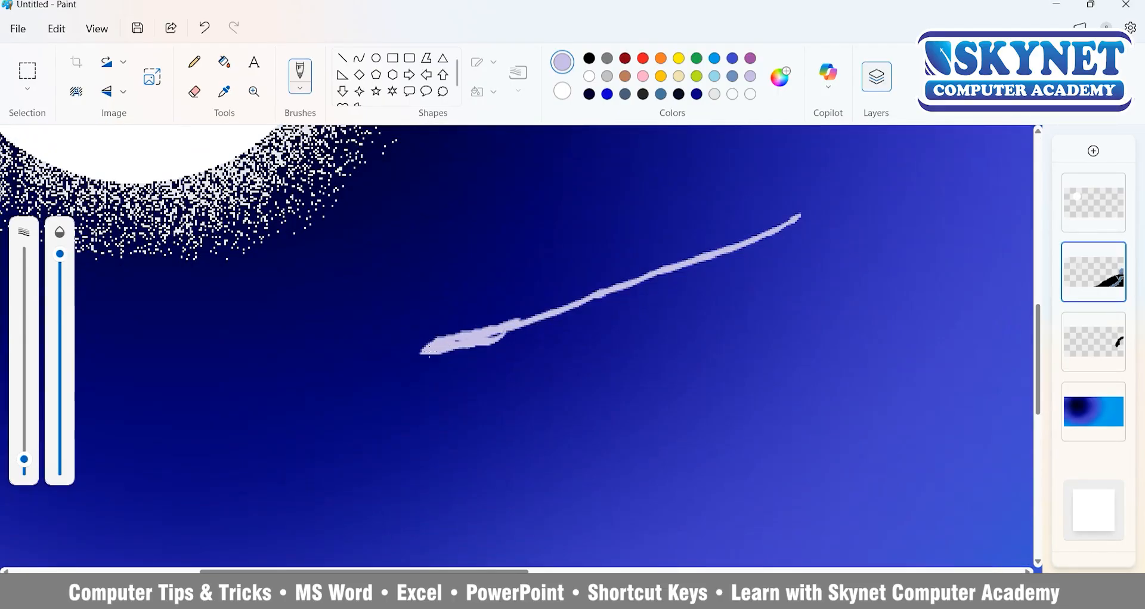
Draw a second lavender shooting star just below the moon and thicken it with a larger brush.
{"action": "scroll", "coordinate": [454, 345], "scroll_direction": "down", "scroll_amount": 3}
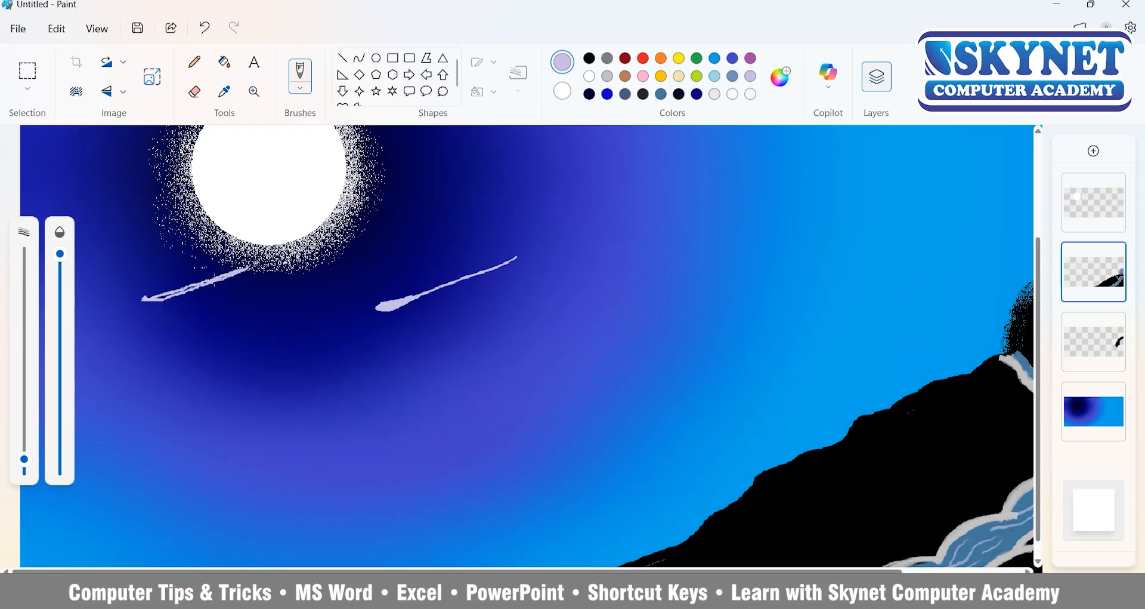
{"action": "scroll", "coordinate": [148, 242], "scroll_direction": "up", "scroll_amount": 3}
{"action": "left_click", "coordinate": [301, 76]}
{"action": "left_click", "coordinate": [358, 322]}
{"action": "left_click_drag", "start_coordinate": [23, 459], "coordinate": [24, 445]}
{"action": "left_click_drag", "start_coordinate": [157, 383], "coordinate": [406, 297]}
Paint over the shooting star below the moon in white and undo the last stroke.
{"action": "left_click", "coordinate": [589, 76]}
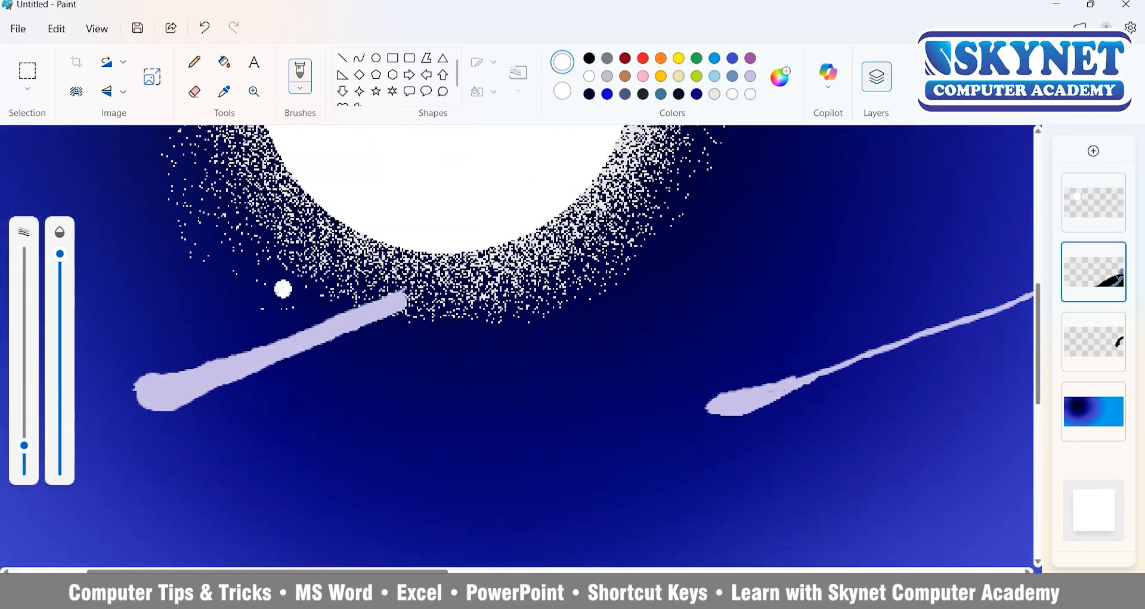
{"action": "mouse_move", "coordinate": [152, 377]}
{"action": "left_mouse_down"}
{"action": "mouse_move", "coordinate": [190, 396]}
{"action": "mouse_move", "coordinate": [403, 300]}
{"action": "mouse_move", "coordinate": [256, 372]}
{"action": "left_mouse_up"}
{"action": "scroll", "coordinate": [211, 405], "scroll_direction": "down", "scroll_amount": 1}
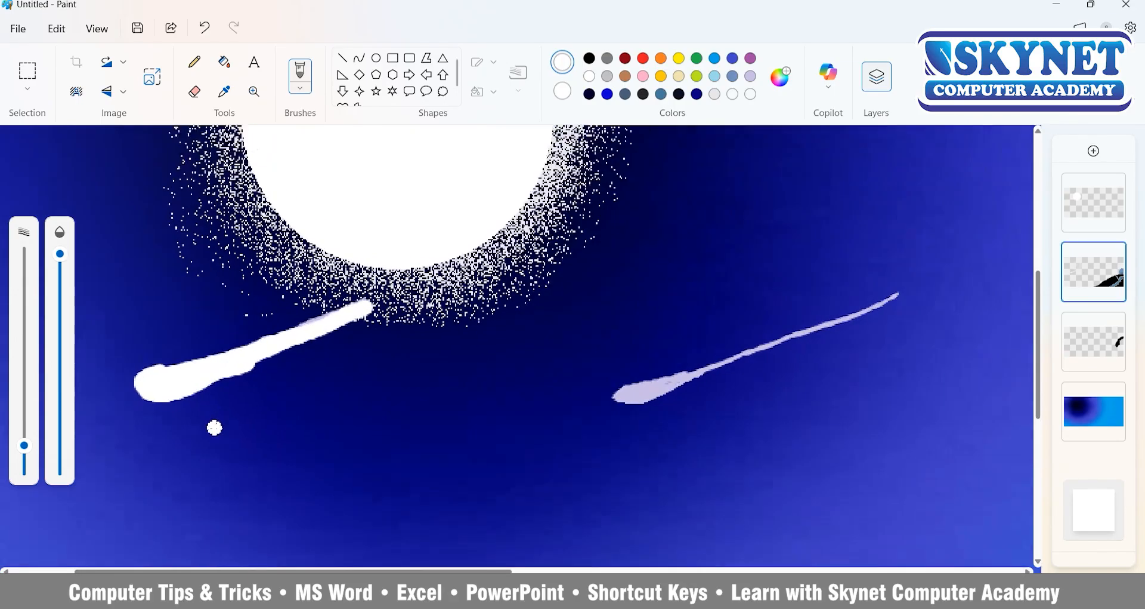
{"action": "key", "text": "ctrl+z"}
Scatter small white dots across the sky as stars, and add a white-filled four-point star to the right of the moon.
{"action": "scroll", "coordinate": [209, 370], "scroll_direction": "down", "scroll_amount": 2}
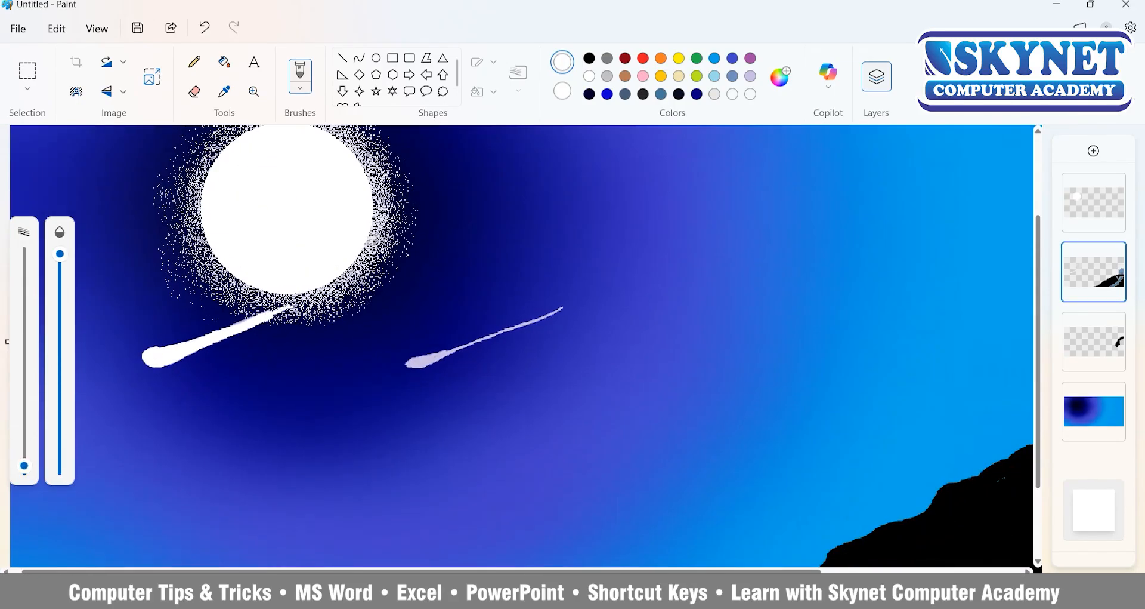
{"action": "scroll", "coordinate": [307, 370], "scroll_direction": "down", "scroll_amount": 2}
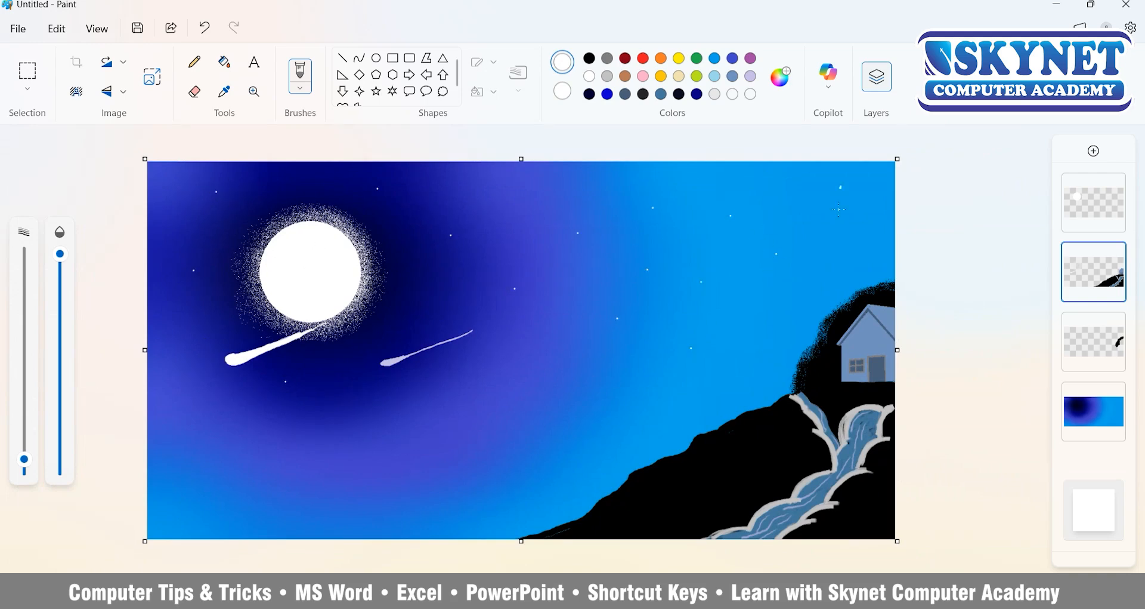
{"action": "left_click", "coordinate": [360, 92]}
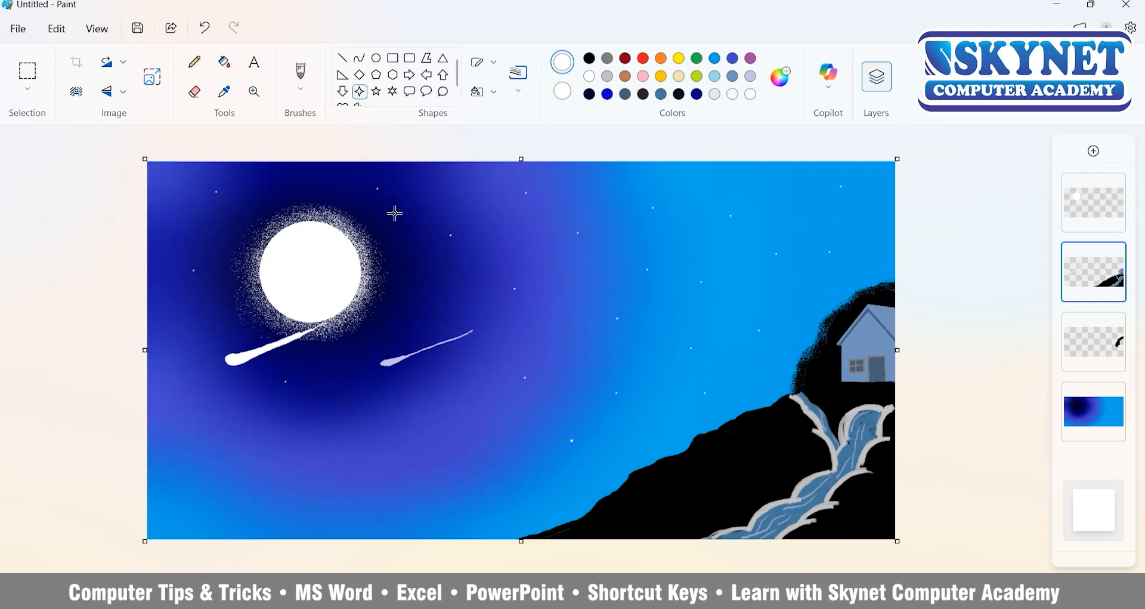
{"action": "scroll", "coordinate": [468, 303], "scroll_direction": "up", "scroll_amount": 5}
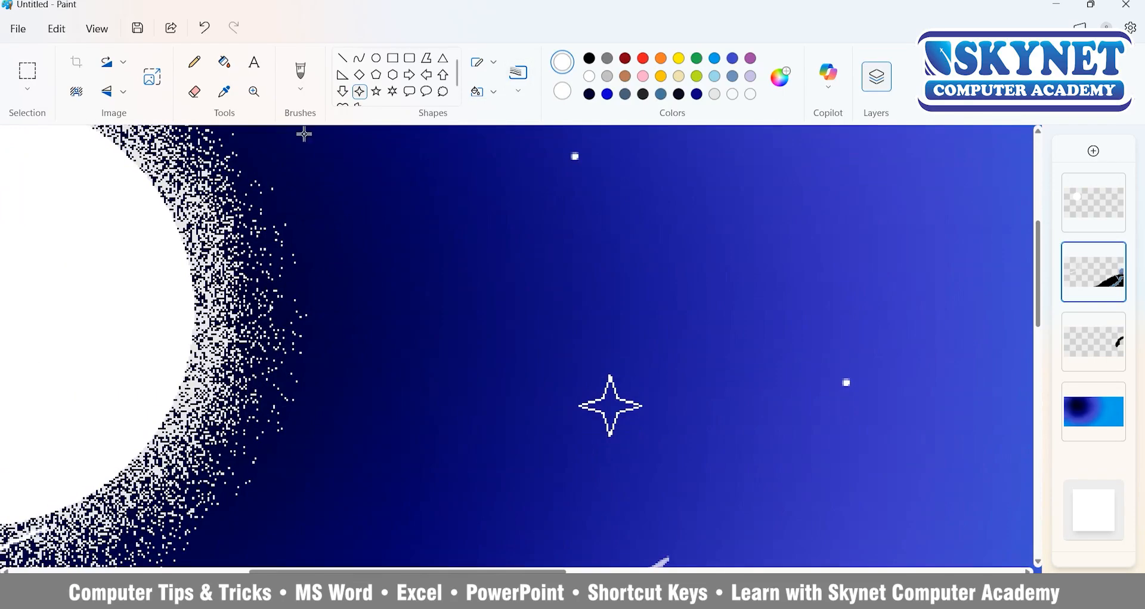
{"action": "left_click", "coordinate": [225, 61]}
{"action": "left_click", "coordinate": [459, 294]}
Add more small white star dots in the sky below the shooting stars with the brush.
{"action": "scroll", "coordinate": [459, 293], "scroll_direction": "down", "scroll_amount": 4}
{"action": "left_click", "coordinate": [300, 72]}
{"action": "left_click", "coordinate": [380, 251]}
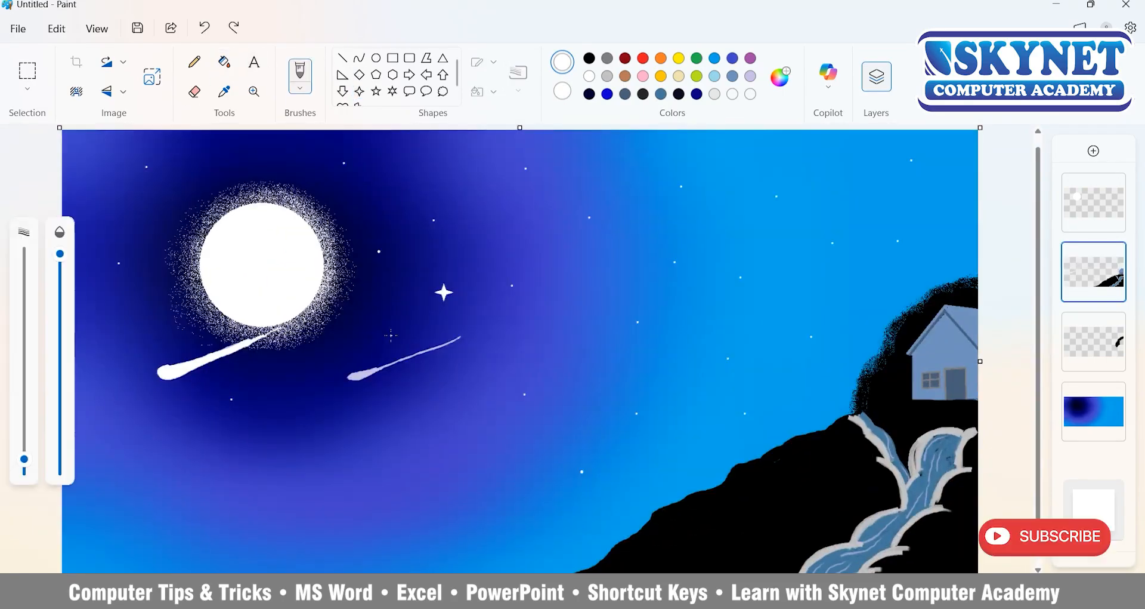
{"action": "scroll", "coordinate": [355, 458], "scroll_direction": "down", "scroll_amount": 1}
{"action": "scroll", "coordinate": [355, 458], "scroll_direction": "up", "scroll_amount": 2}
{"action": "left_click", "coordinate": [144, 446]}
{"action": "scroll", "coordinate": [144, 447], "scroll_direction": "down", "scroll_amount": 1}
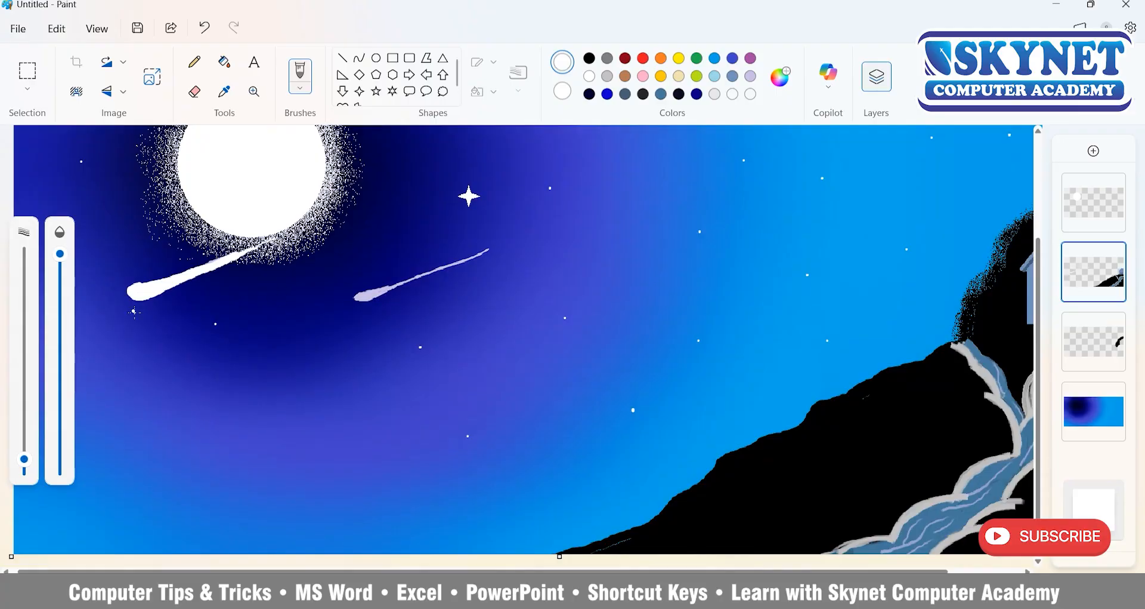
Paint a black pine tree in the canvas's bottom-left corner with a larger Oil brush at full opacity.
{"action": "left_click", "coordinate": [305, 87]}
{"action": "left_click", "coordinate": [363, 181]}
{"action": "left_click", "coordinate": [301, 88]}
{"action": "left_click", "coordinate": [307, 353]}
{"action": "left_click_drag", "start_coordinate": [25, 468], "coordinate": [25, 431]}
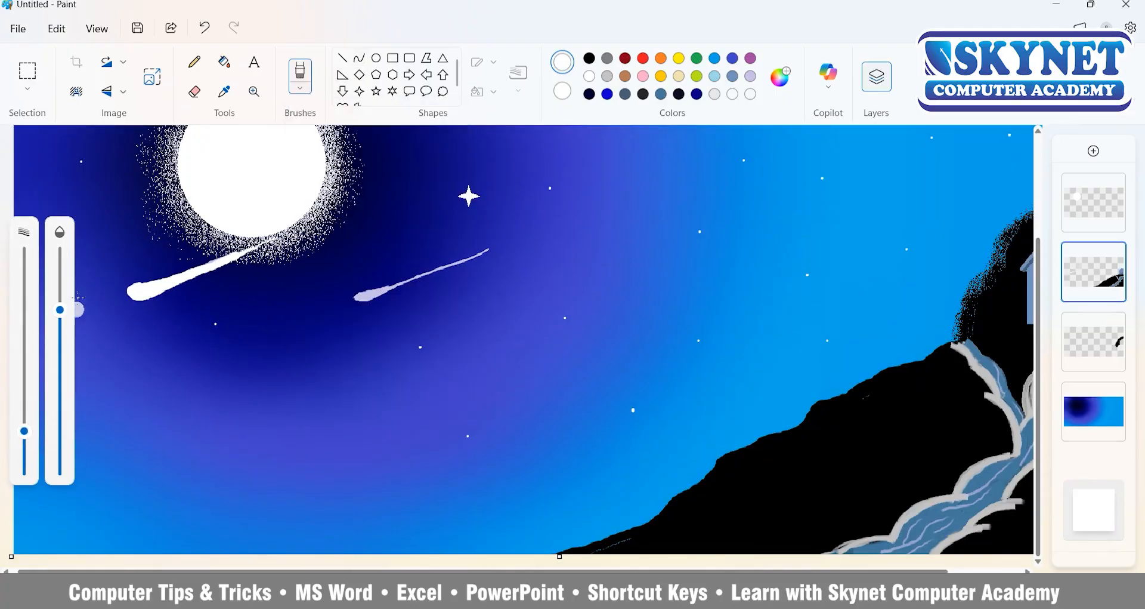
{"action": "left_click_drag", "start_coordinate": [59, 310], "coordinate": [60, 254]}
{"action": "mouse_move", "coordinate": [90, 420]}
{"action": "left_mouse_down"}
{"action": "mouse_move", "coordinate": [118, 460]}
{"action": "mouse_move", "coordinate": [102, 502]}
{"action": "mouse_move", "coordinate": [149, 547]}
{"action": "left_mouse_up"}
{"action": "mouse_move", "coordinate": [60, 455]}
{"action": "left_mouse_down"}
{"action": "mouse_move", "coordinate": [45, 528]}
{"action": "mouse_move", "coordinate": [120, 546]}
{"action": "mouse_move", "coordinate": [83, 516]}
{"action": "left_mouse_up"}
{"action": "mouse_move", "coordinate": [85, 427]}
{"action": "left_mouse_down"}
{"action": "mouse_move", "coordinate": [90, 466]}
{"action": "mouse_move", "coordinate": [135, 481]}
{"action": "mouse_move", "coordinate": [135, 524]}
{"action": "left_mouse_up"}
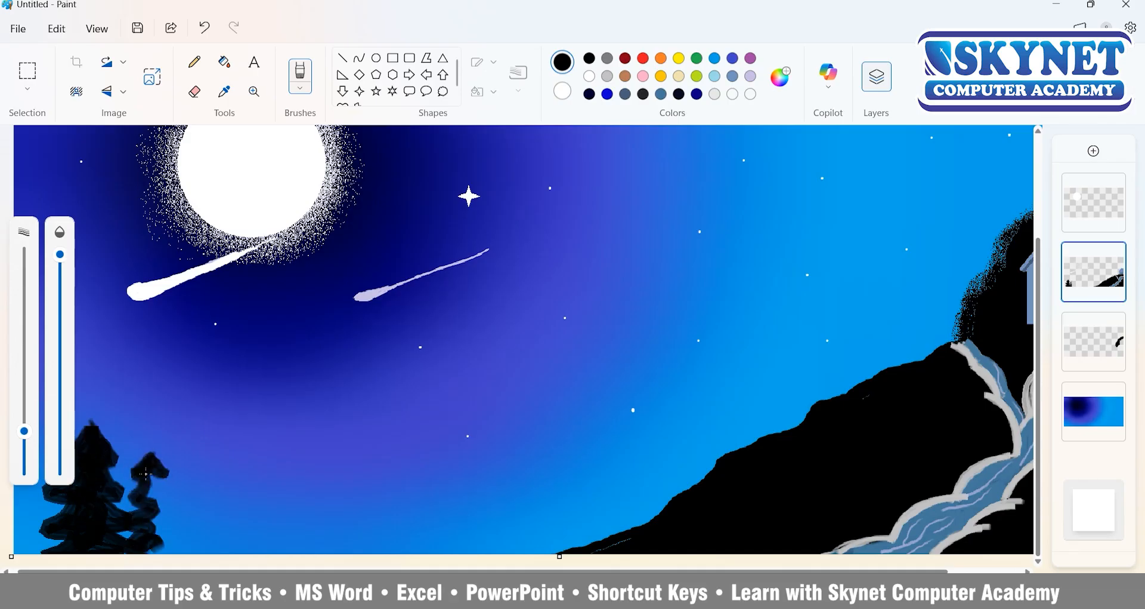
Paint two more black pine trees side by side to the right of the first one.
{"action": "left_click_drag", "start_coordinate": [146, 474], "coordinate": [171, 493]}
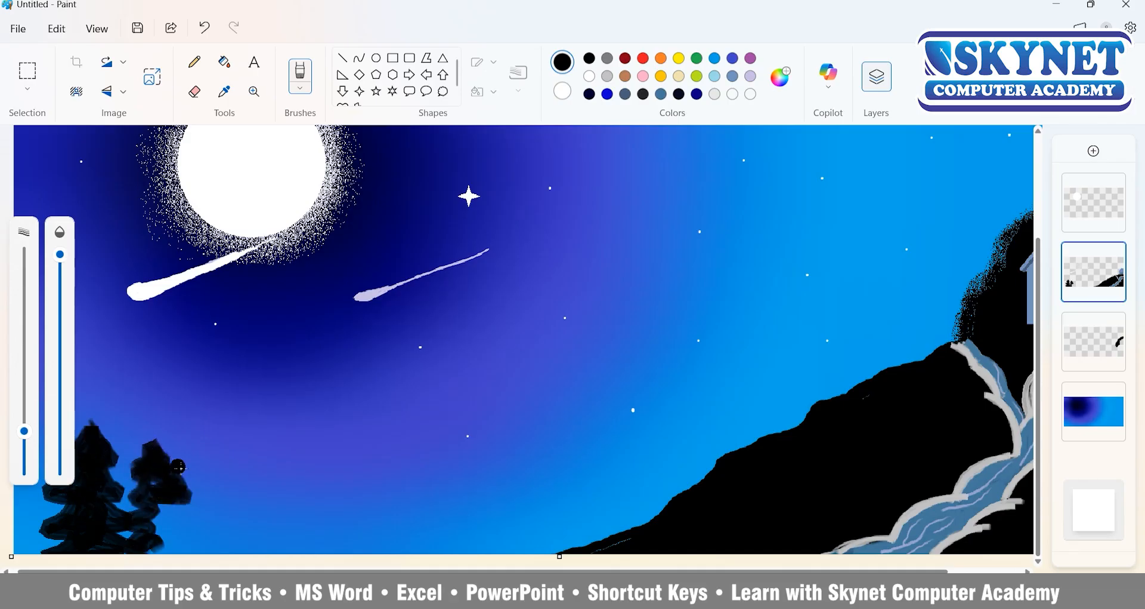
{"action": "mouse_move", "coordinate": [151, 453]}
{"action": "left_mouse_down"}
{"action": "mouse_move", "coordinate": [179, 516]}
{"action": "mouse_move", "coordinate": [176, 539]}
{"action": "left_mouse_up"}
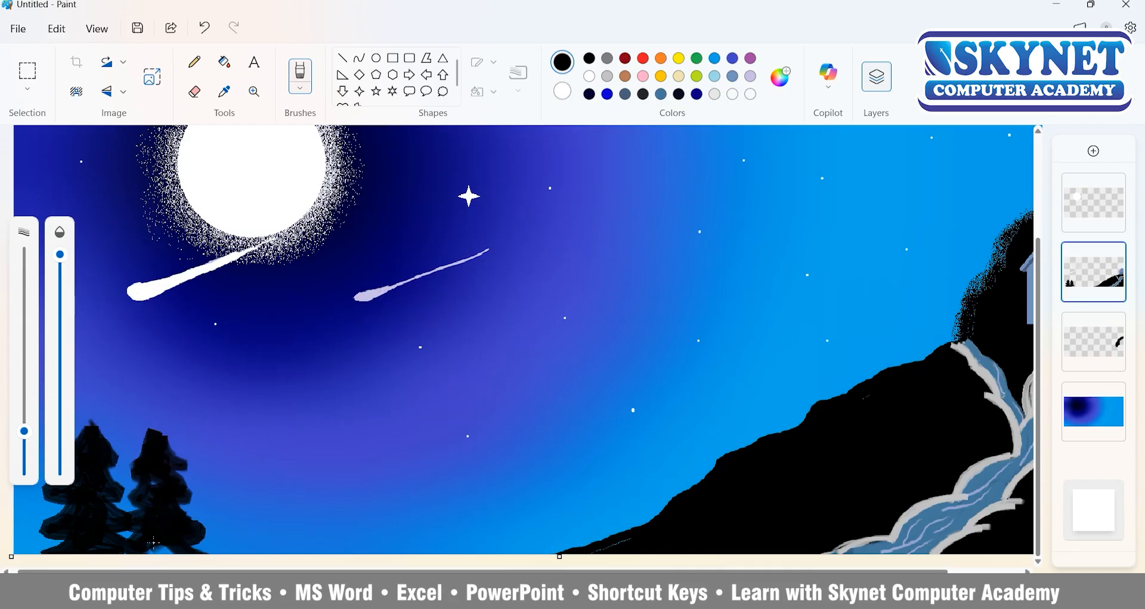
{"action": "mouse_move", "coordinate": [218, 442]}
{"action": "left_mouse_down"}
{"action": "mouse_move", "coordinate": [245, 476]}
{"action": "mouse_move", "coordinate": [209, 531]}
{"action": "mouse_move", "coordinate": [237, 551]}
{"action": "left_mouse_up"}
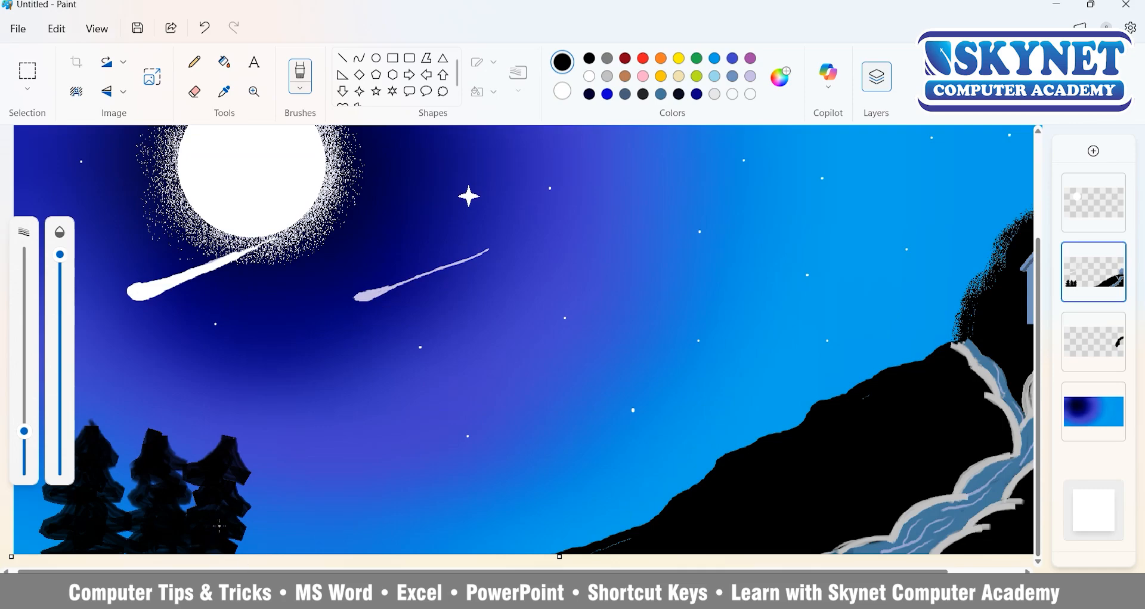
Paint two puffy white clouds below the moon with an enlarged brush and shade their edges in light grey.
{"action": "left_click", "coordinate": [301, 76]}
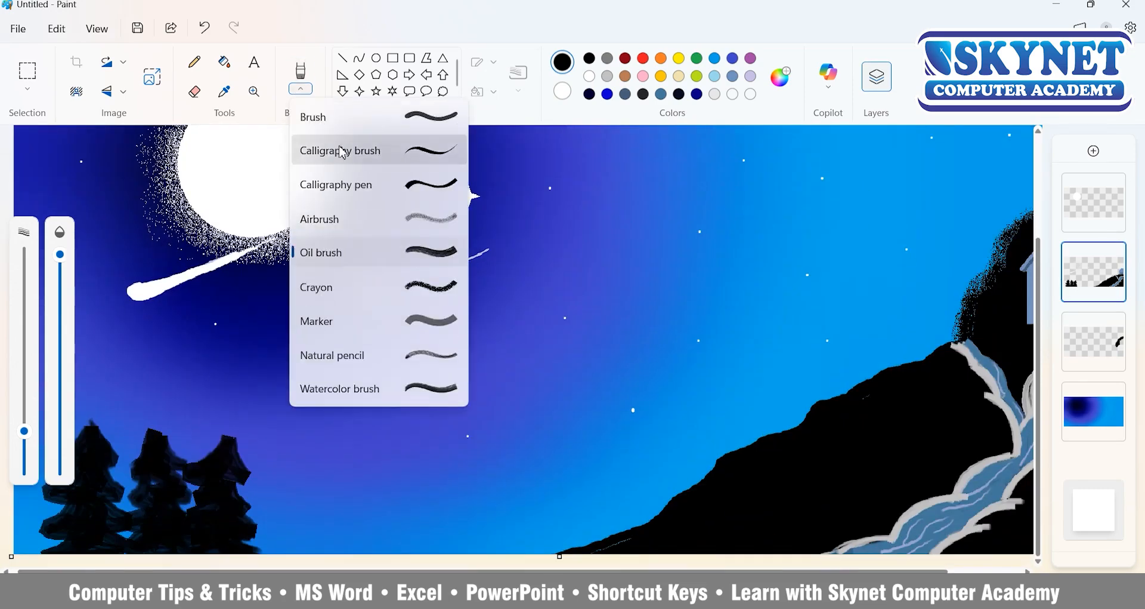
{"action": "left_click", "coordinate": [340, 148]}
{"action": "scroll", "coordinate": [207, 306], "scroll_direction": "down", "scroll_amount": 3}
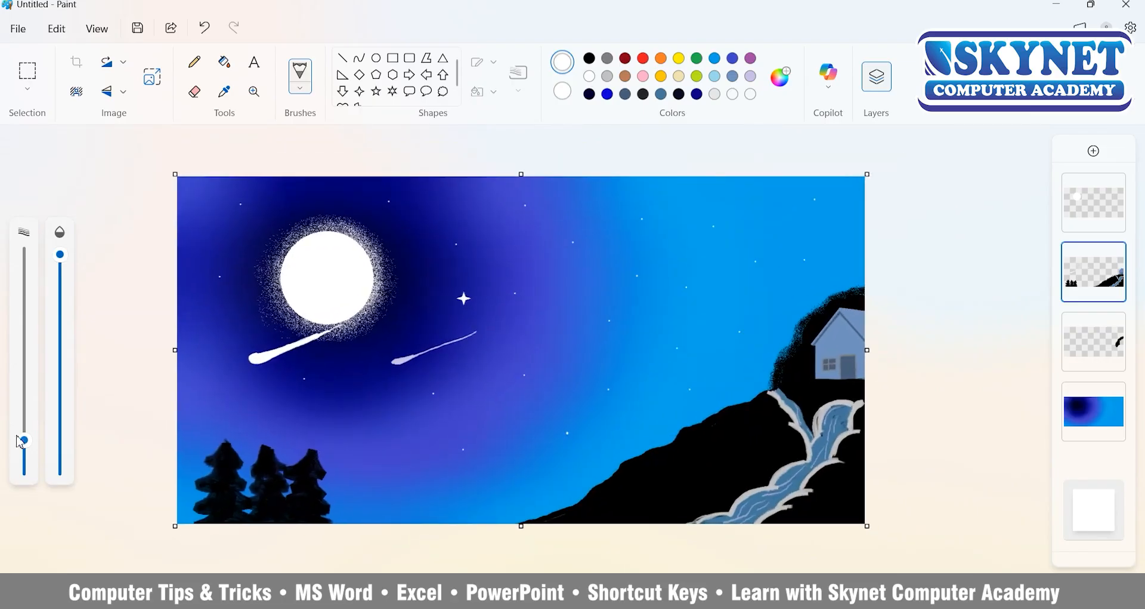
{"action": "left_click_drag", "start_coordinate": [20, 442], "coordinate": [24, 397]}
{"action": "mouse_move", "coordinate": [287, 365]}
{"action": "left_mouse_down"}
{"action": "mouse_move", "coordinate": [274, 379]}
{"action": "mouse_move", "coordinate": [352, 375]}
{"action": "mouse_move", "coordinate": [384, 409]}
{"action": "mouse_move", "coordinate": [281, 417]}
{"action": "mouse_move", "coordinate": [239, 397]}
{"action": "left_mouse_up"}
{"action": "mouse_move", "coordinate": [457, 376]}
{"action": "left_mouse_down"}
{"action": "mouse_move", "coordinate": [513, 358]}
{"action": "mouse_move", "coordinate": [491, 396]}
{"action": "mouse_move", "coordinate": [441, 376]}
{"action": "mouse_move", "coordinate": [497, 330]}
{"action": "mouse_move", "coordinate": [504, 408]}
{"action": "mouse_move", "coordinate": [431, 385]}
{"action": "left_mouse_up"}
{"action": "left_click", "coordinate": [608, 77]}
{"action": "mouse_move", "coordinate": [555, 394]}
{"action": "left_mouse_down"}
{"action": "mouse_move", "coordinate": [471, 412]}
{"action": "mouse_move", "coordinate": [397, 376]}
{"action": "mouse_move", "coordinate": [322, 425]}
{"action": "mouse_move", "coordinate": [220, 388]}
{"action": "left_mouse_up"}
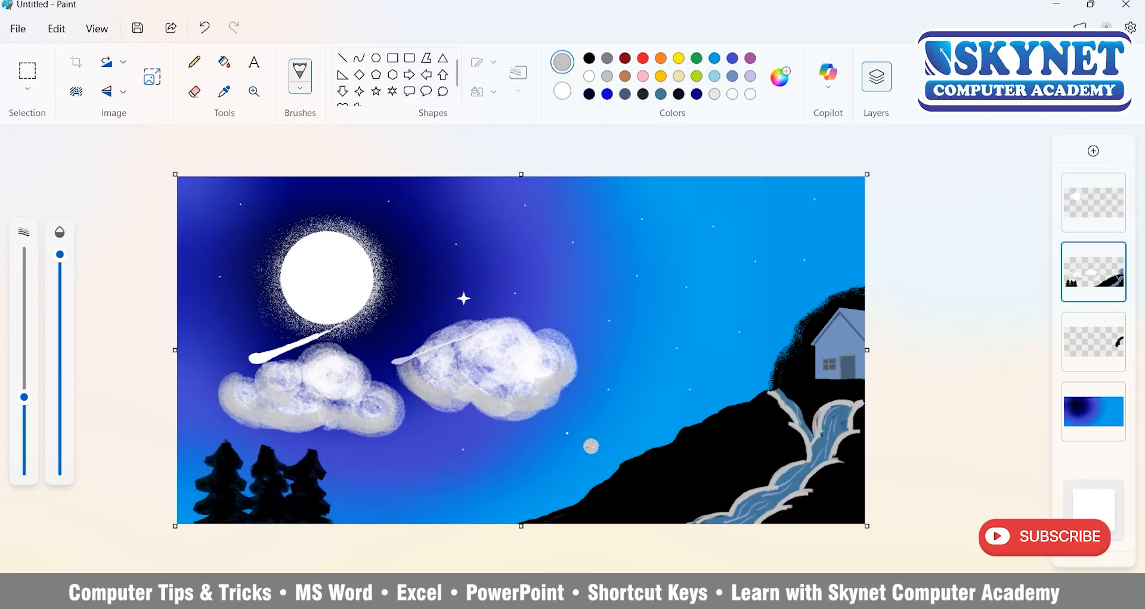